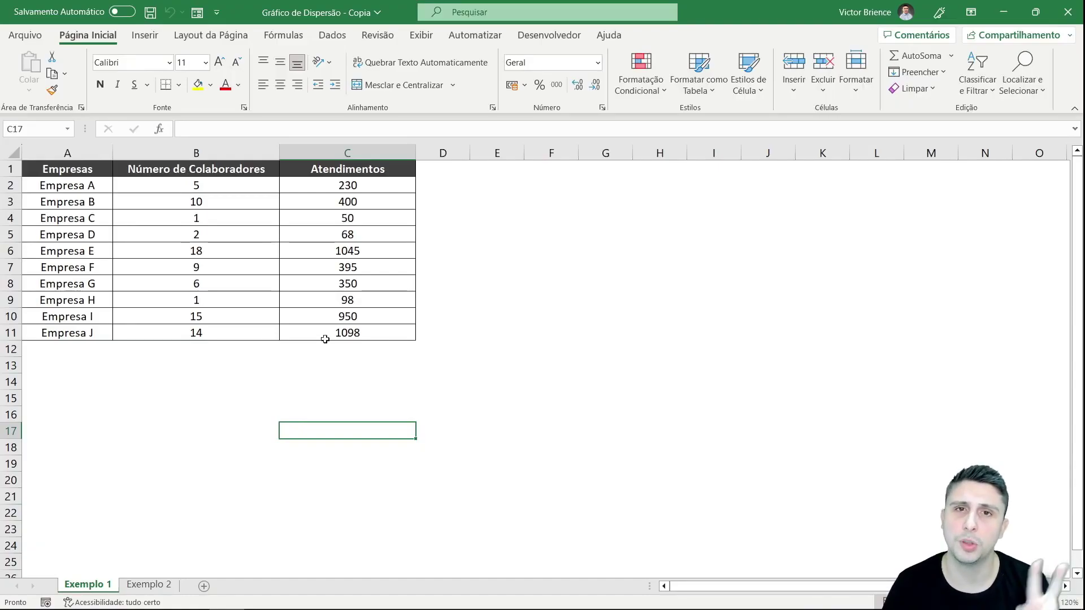
# - Examine the Empresas, Número de Colaboradores and Atendimentos columns of the table on the Exemplo 1 sheet
pyautogui.click(147, 585)
pyautogui.click(88, 585)
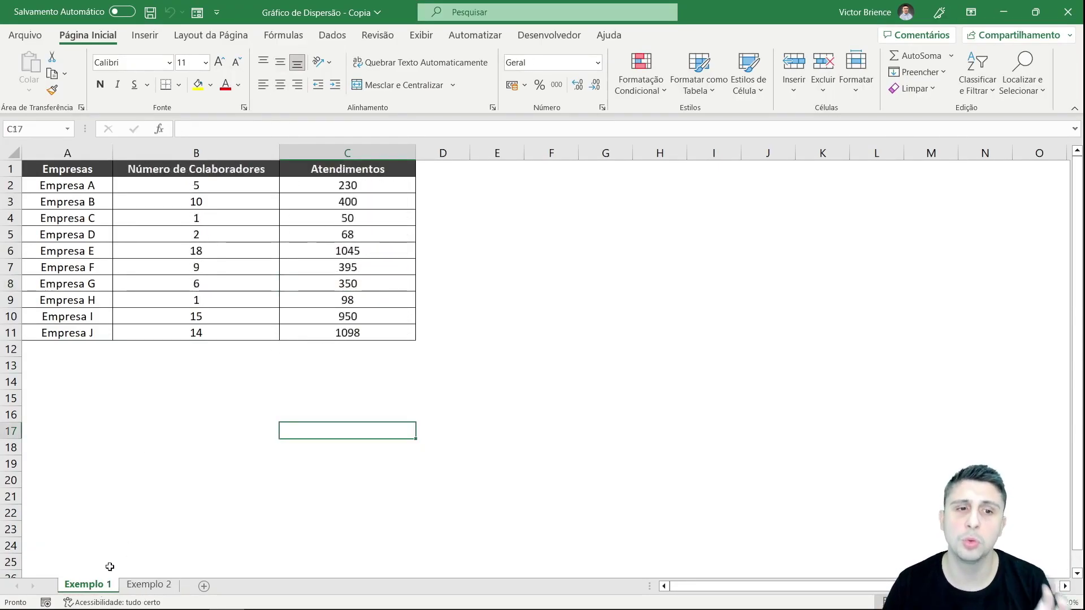
pyautogui.click(200, 392)
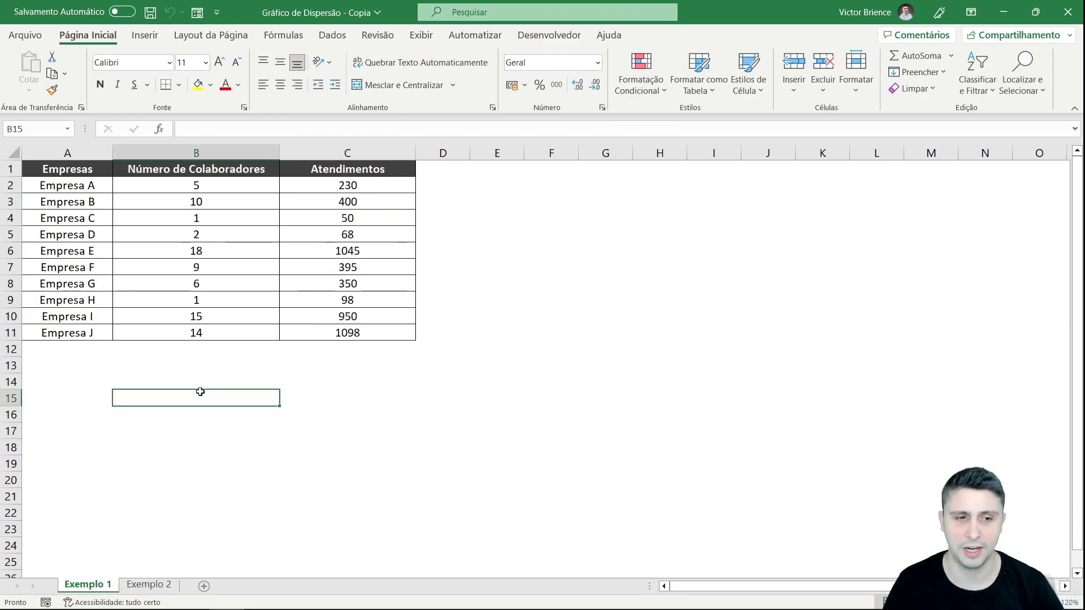
pyautogui.click(201, 380)
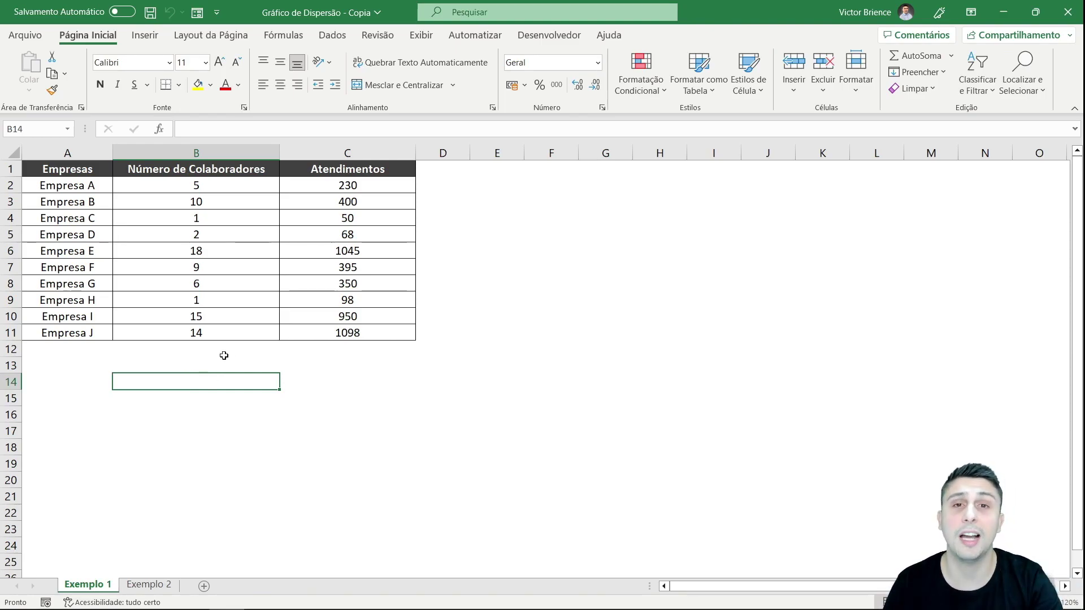
pyautogui.moveTo(231, 172); pyautogui.dragTo(346, 334)
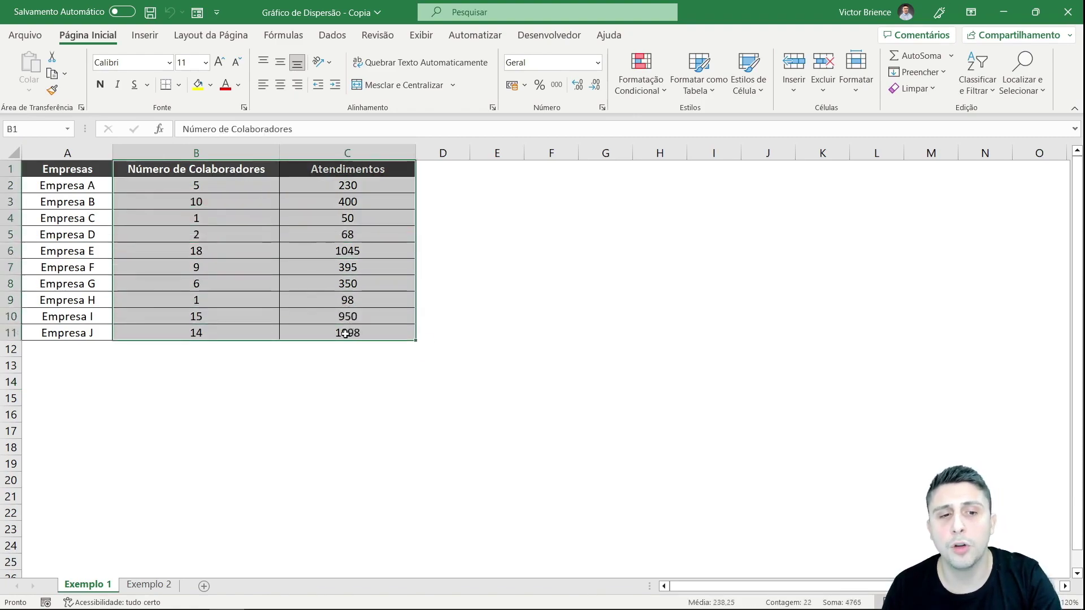
pyautogui.click(96, 482)
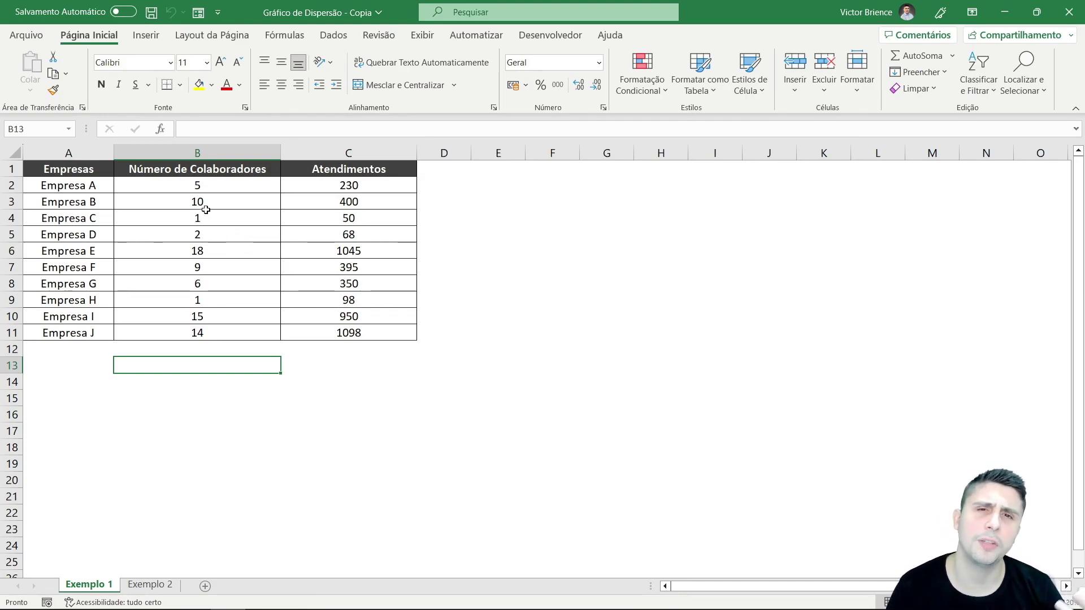
pyautogui.moveTo(64, 185); pyautogui.dragTo(69, 331)
pyautogui.click(68, 398)
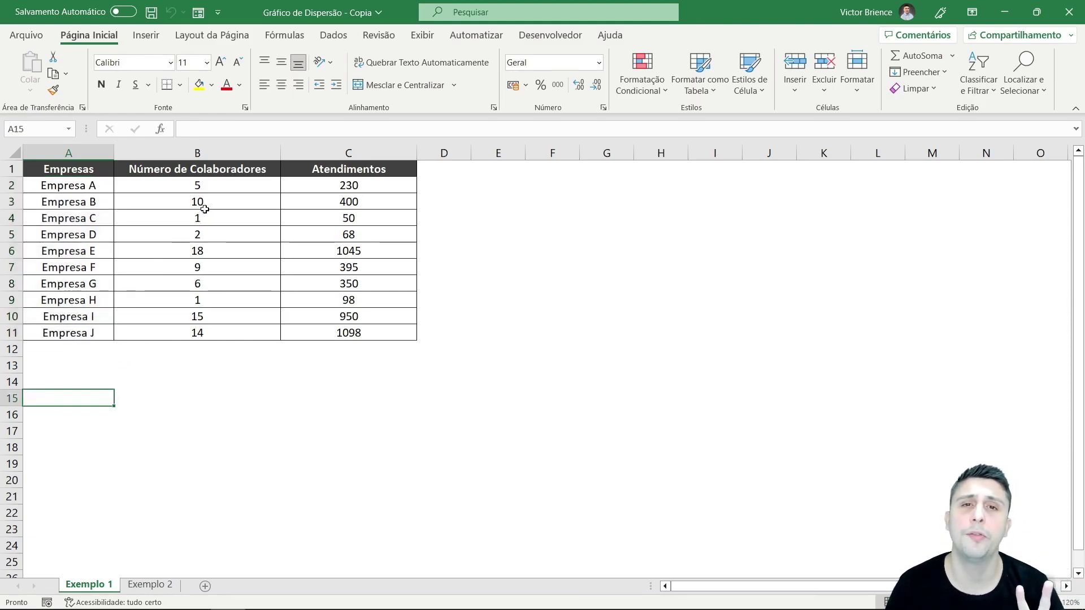
pyautogui.moveTo(189, 170); pyautogui.dragTo(176, 340)
pyautogui.moveTo(174, 186); pyautogui.dragTo(188, 334)
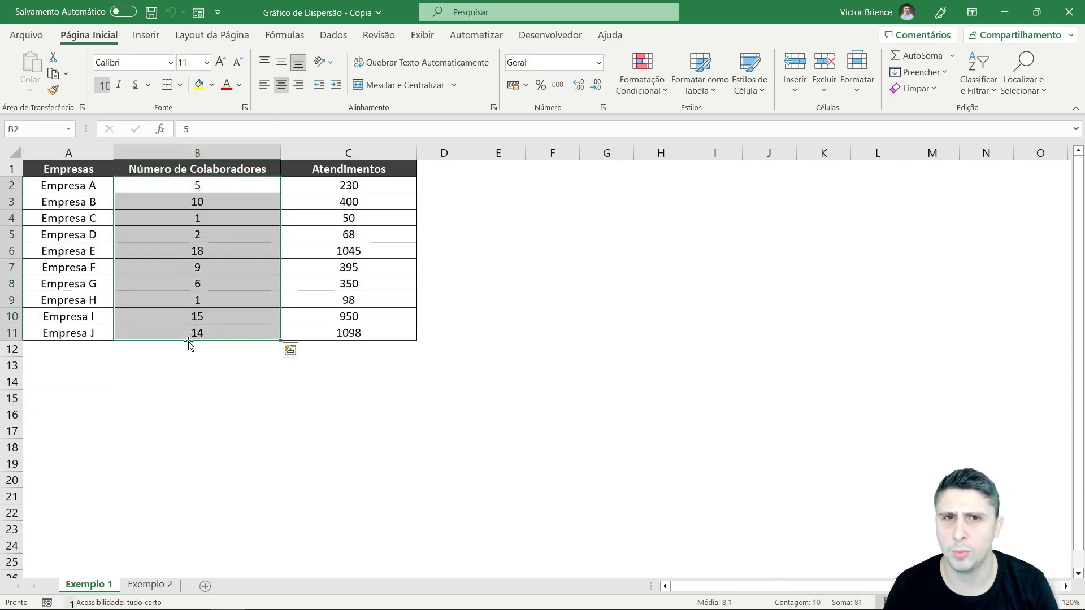
pyautogui.click(190, 365)
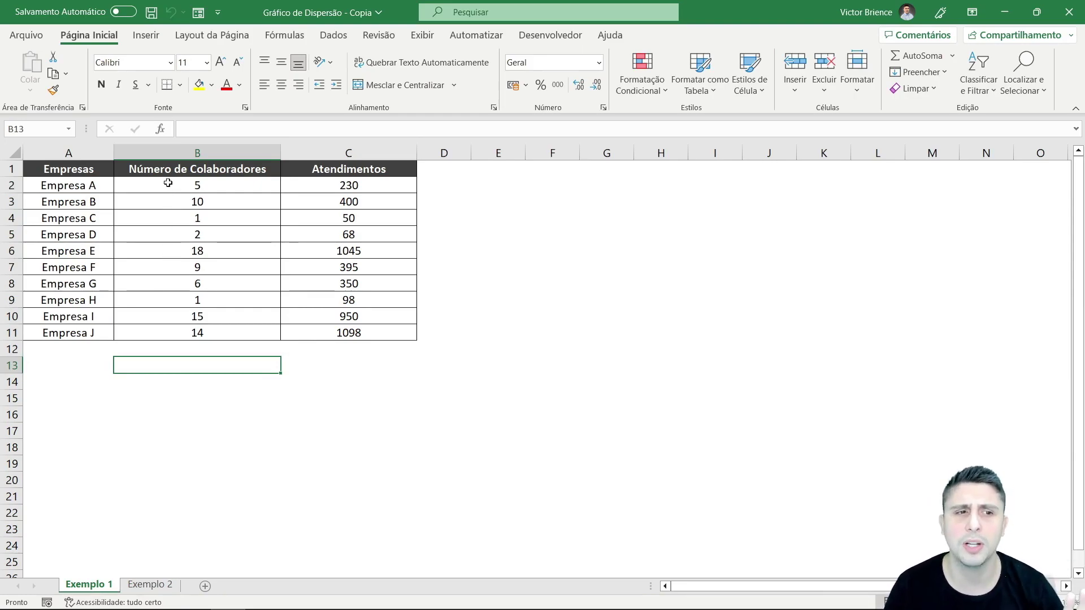
pyautogui.moveTo(167, 169); pyautogui.dragTo(188, 386)
pyautogui.click(187, 386)
pyautogui.moveTo(328, 169); pyautogui.dragTo(349, 335)
pyautogui.click(248, 361)
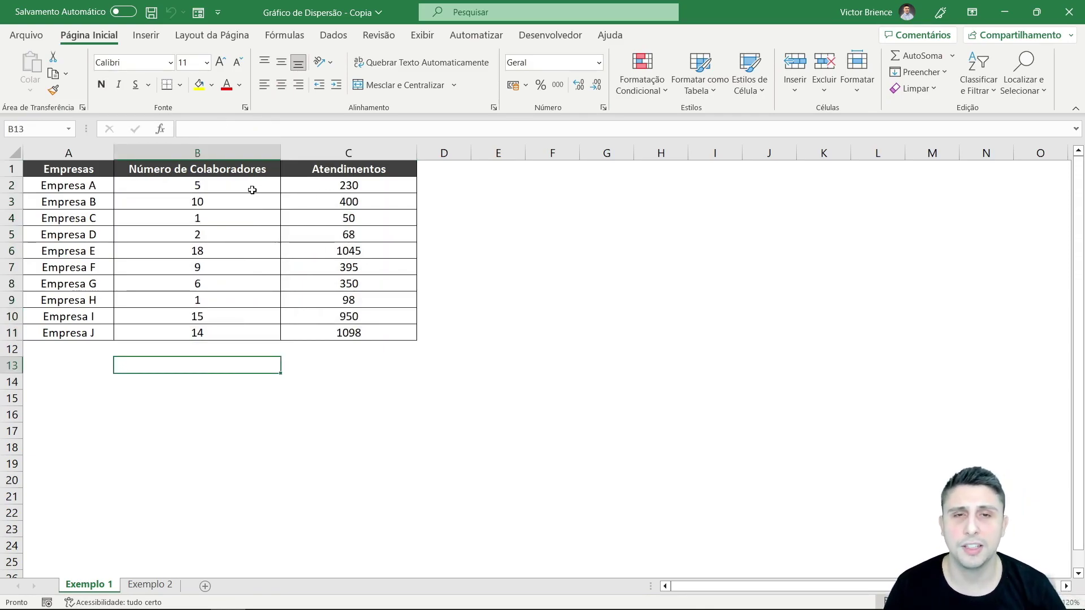
pyautogui.moveTo(246, 189); pyautogui.dragTo(307, 335)
pyautogui.click(240, 354)
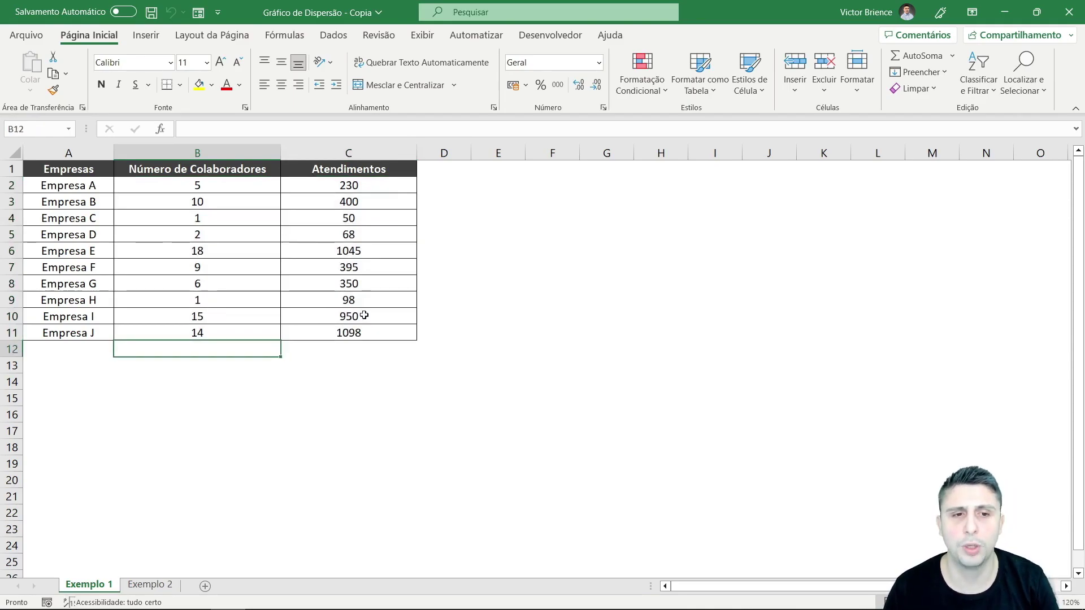
pyautogui.moveTo(321, 187); pyautogui.dragTo(341, 333)
pyautogui.click(329, 386)
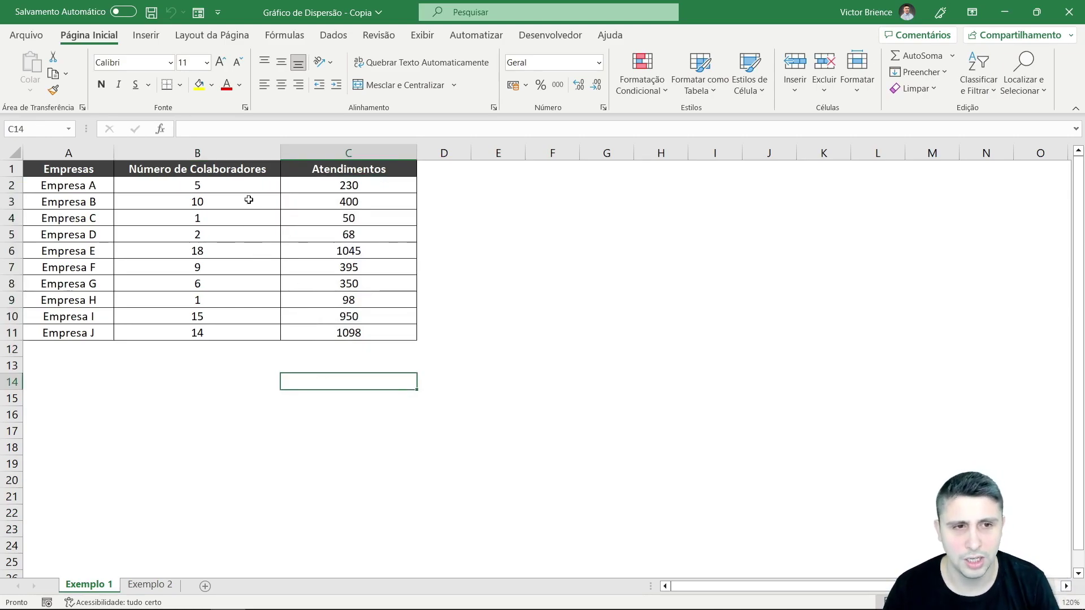
# - Insert a markers-only scatter chart from the Número de Colaboradores and Atendimentos data in B1:C11
pyautogui.moveTo(229, 169); pyautogui.dragTo(352, 333)
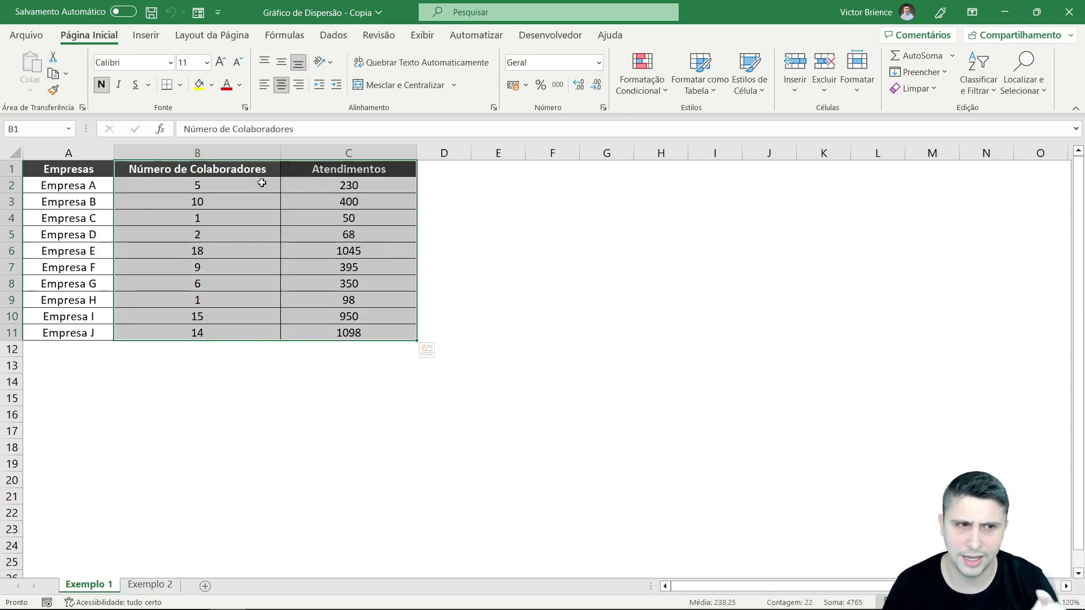
pyautogui.click(145, 34)
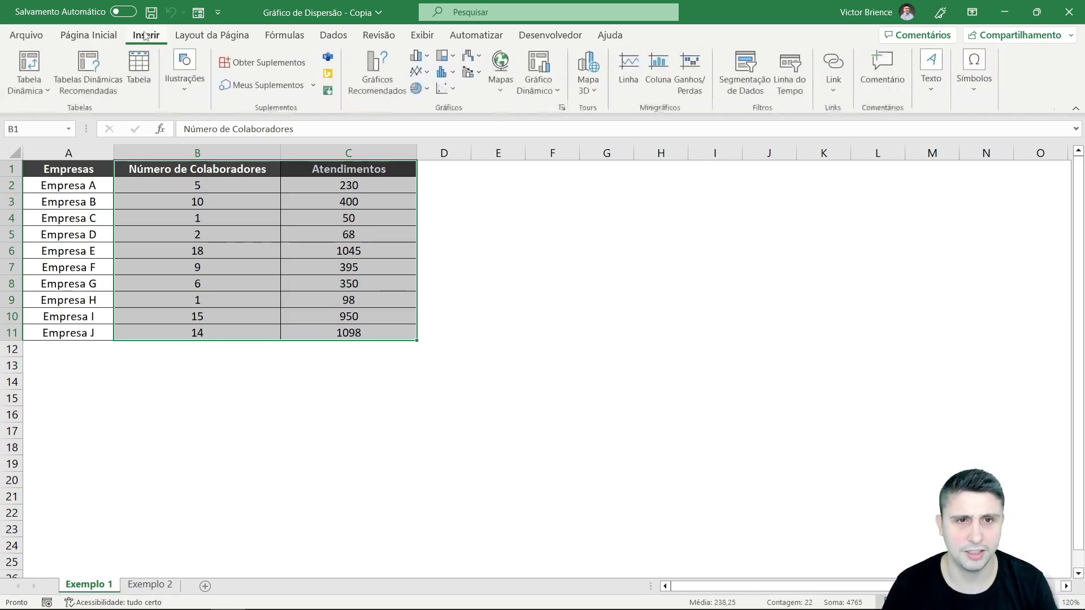
pyautogui.click(452, 89)
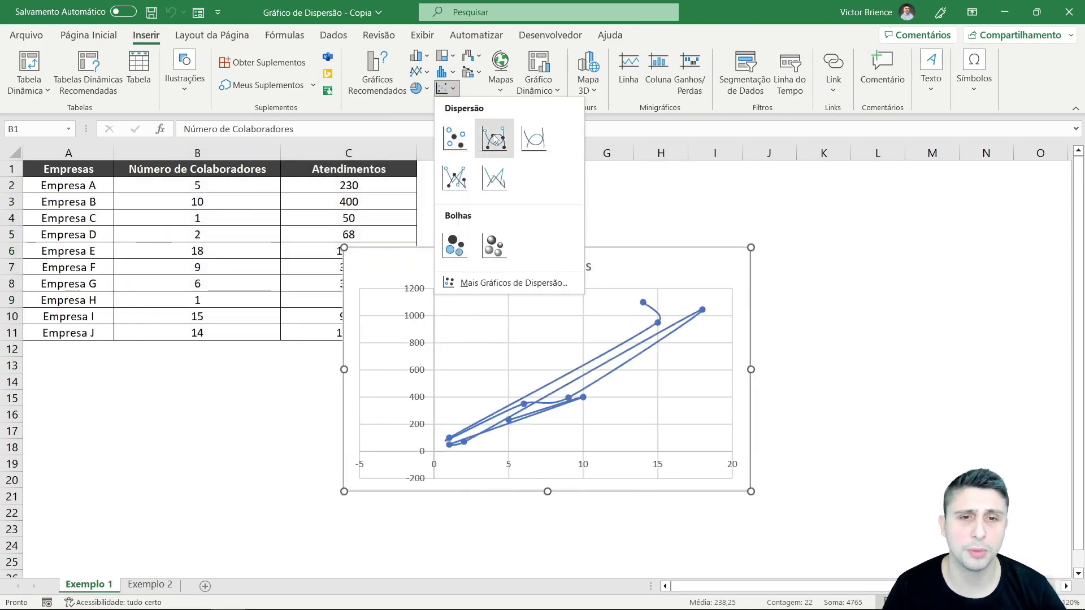
pyautogui.click(457, 142)
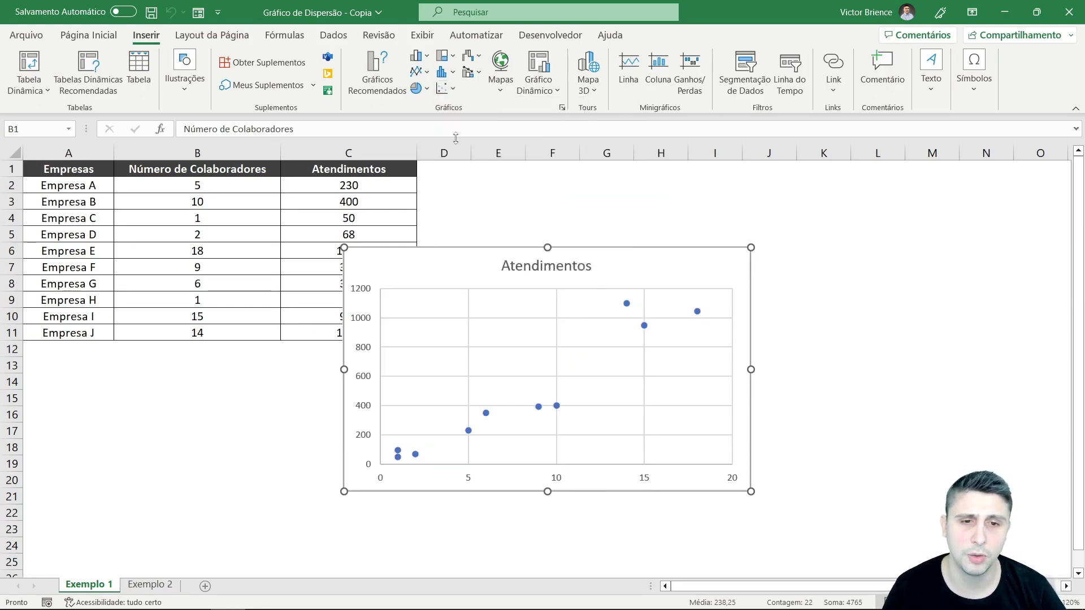
# - Move the scatter chart beside the data table and enlarge it to about 9.19 cm high by 15.21 cm wide
pyautogui.moveTo(419, 266); pyautogui.dragTo(548, 170)
pyautogui.moveTo(879, 405); pyautogui.dragTo(958, 453)
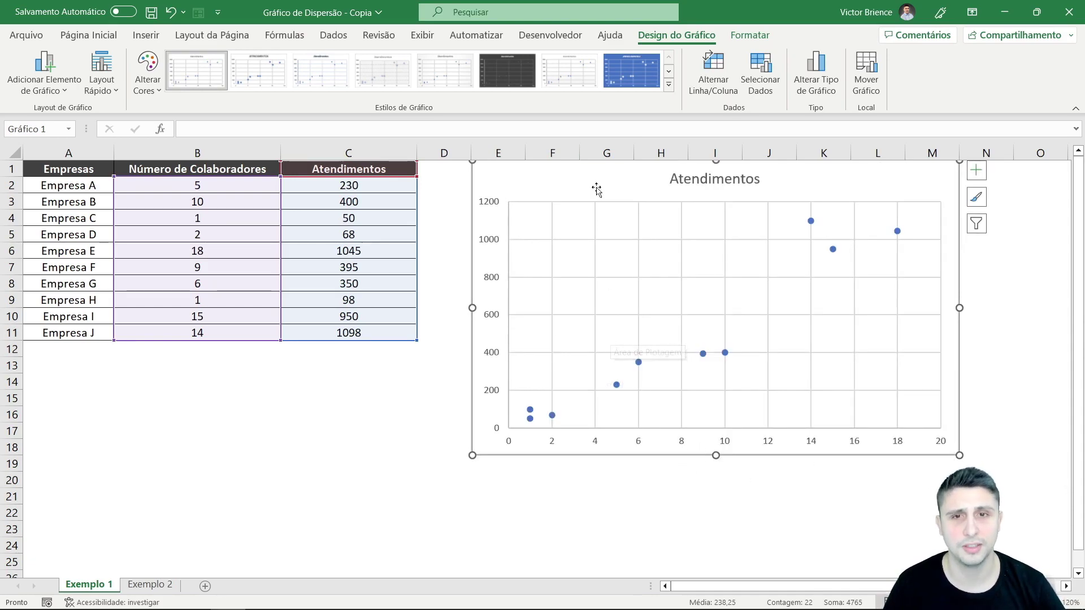
pyautogui.click(750, 35)
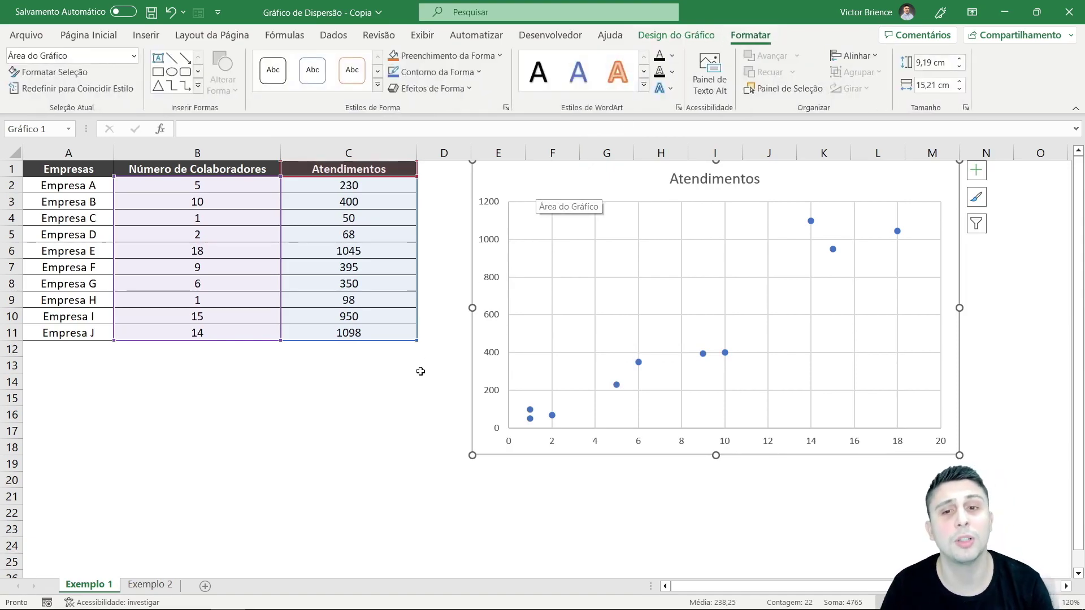
pyautogui.click(392, 388)
# - Change the chart title to "Comparação entre Empresas"
pyautogui.click(698, 180)
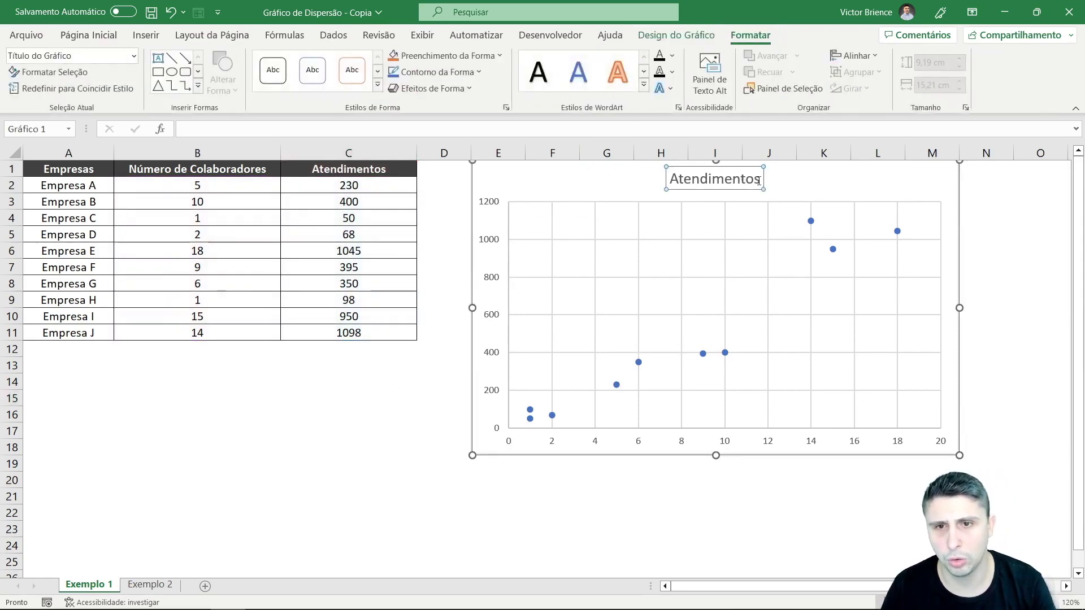
pyautogui.doubleClick(697, 181)
pyautogui.write('Comparaç')
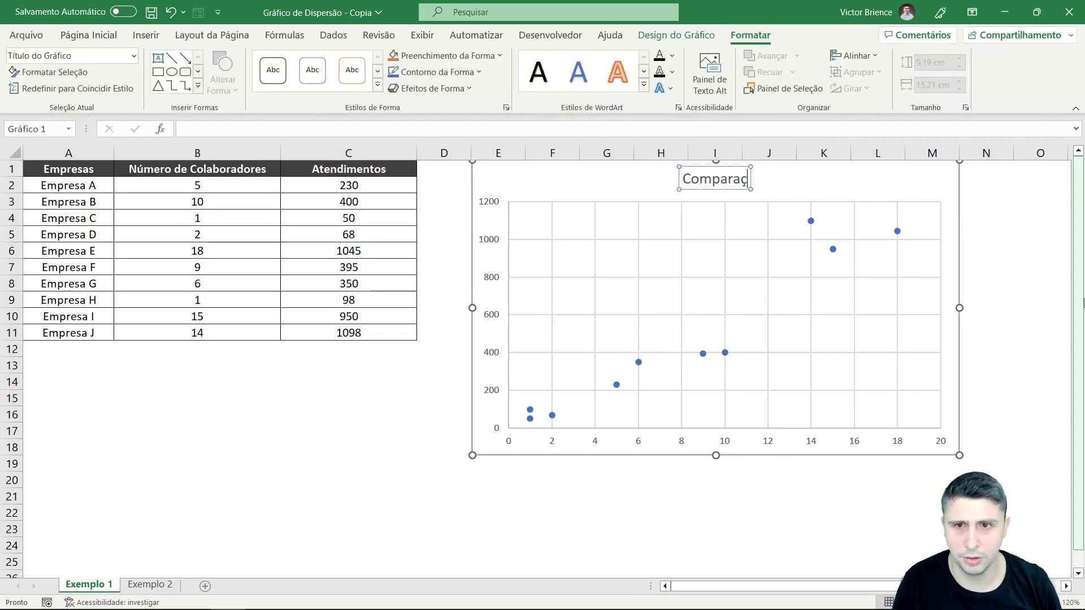
pyautogui.write('ão entre Empresas')
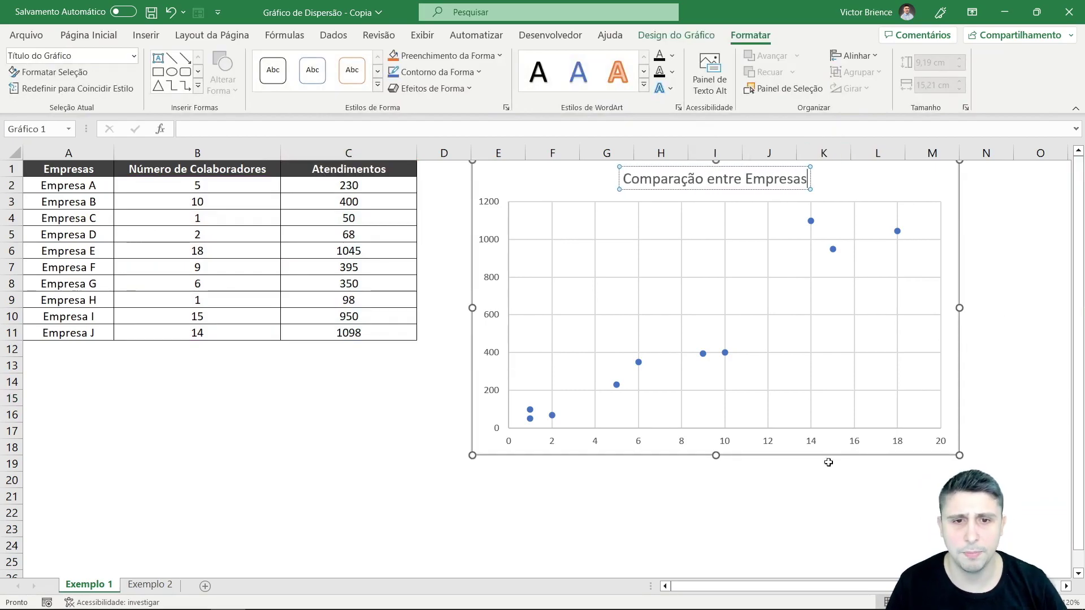
pyautogui.click(388, 457)
# - Add data labels to the chart's points and keep only the horizontal gridlines displayed
pyautogui.click(950, 176)
pyautogui.click(977, 170)
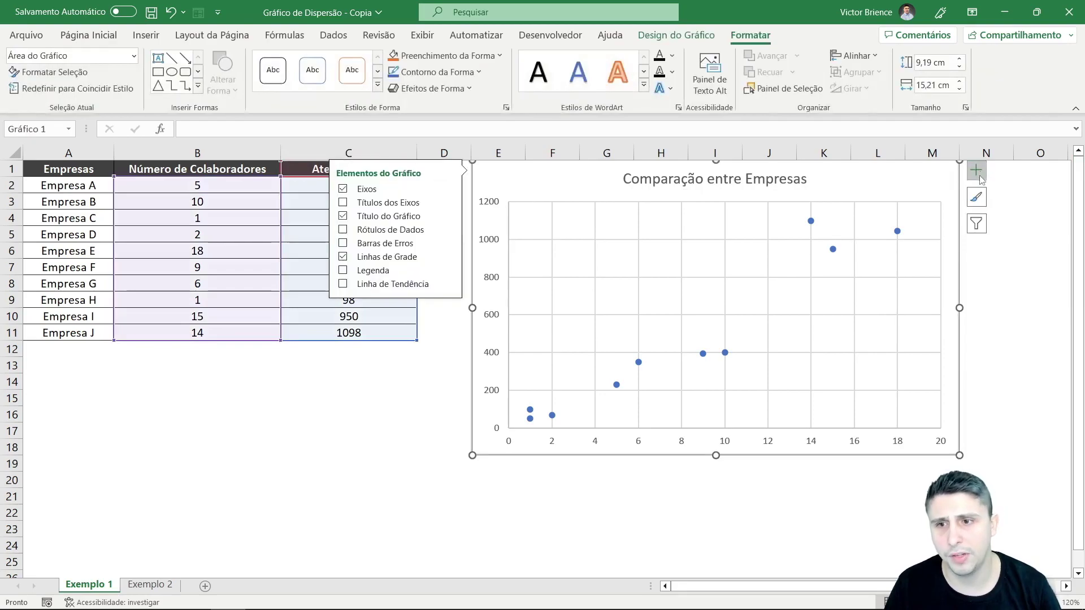
pyautogui.click(344, 229)
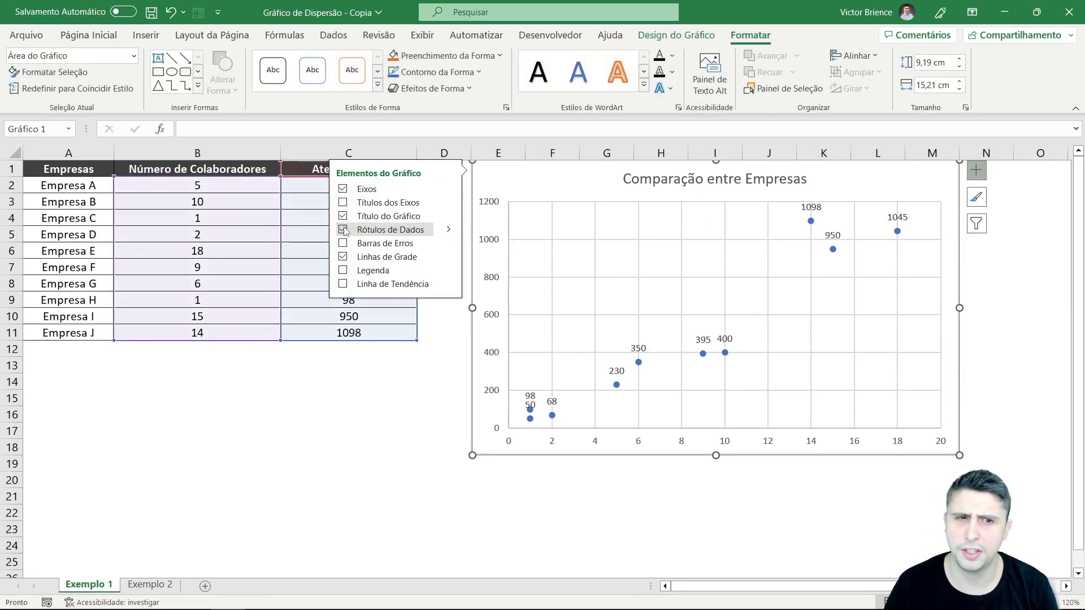
pyautogui.click(344, 257)
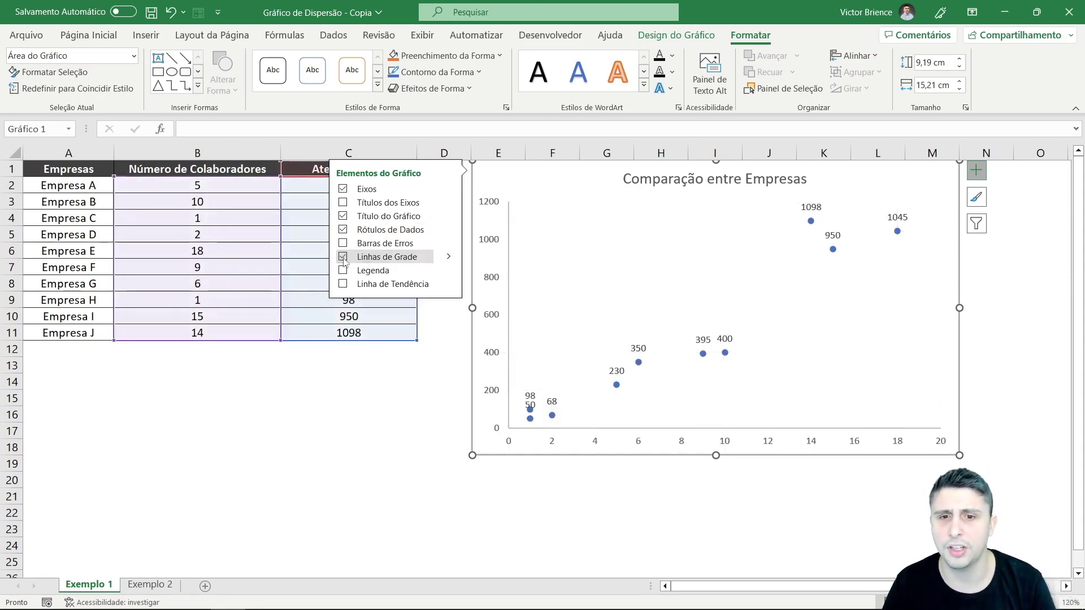
pyautogui.click(343, 258)
# - Compare Empresa C's Atendimentos value in the table with the points on the chart
pyautogui.click(351, 420)
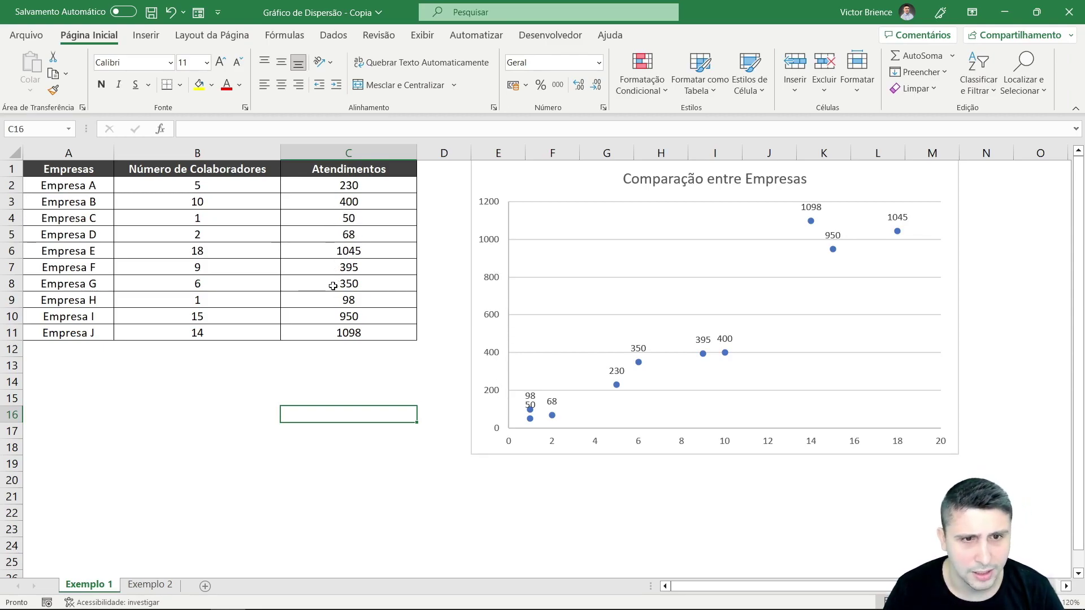
pyautogui.click(329, 218)
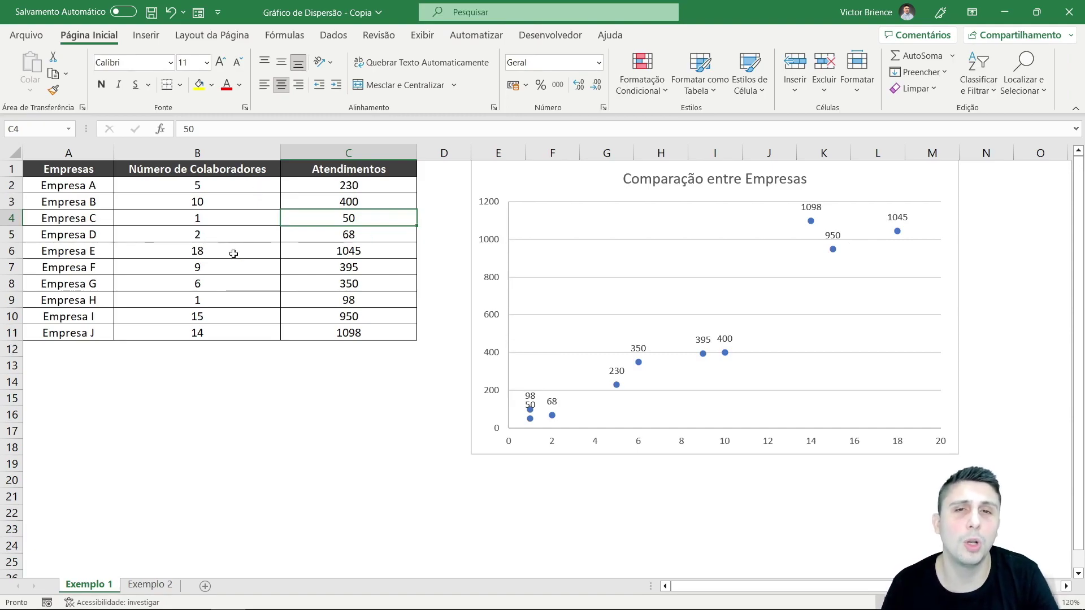
pyautogui.click(361, 410)
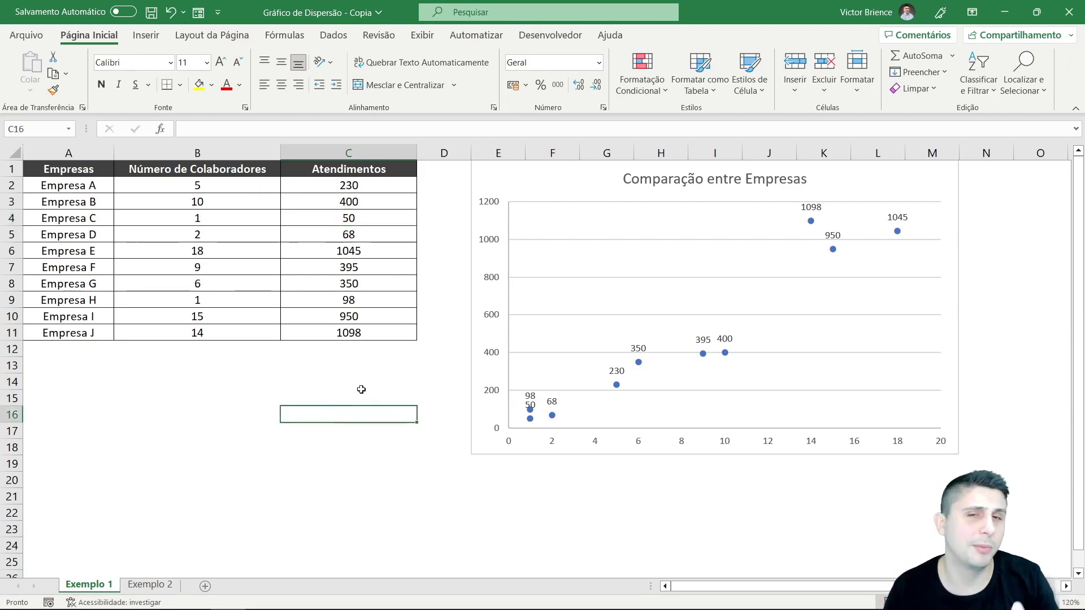
# - Switch to the Exemplo 2 sheet and examine its Empresas, Quatidade de Vendas and Faturamento columns
pyautogui.click(150, 586)
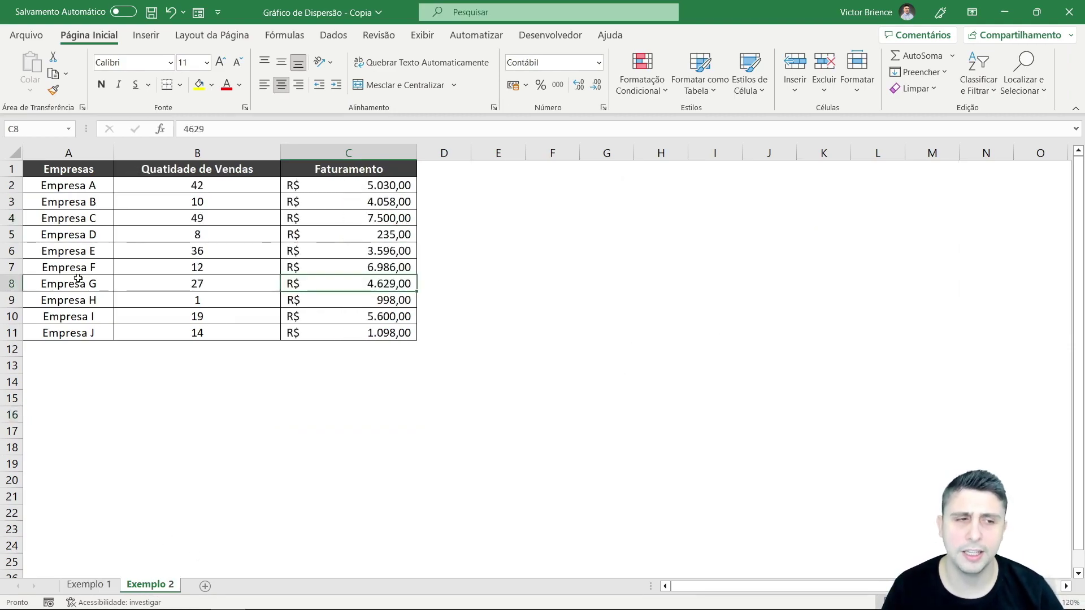
pyautogui.moveTo(62, 170); pyautogui.dragTo(63, 329)
pyautogui.click(234, 355)
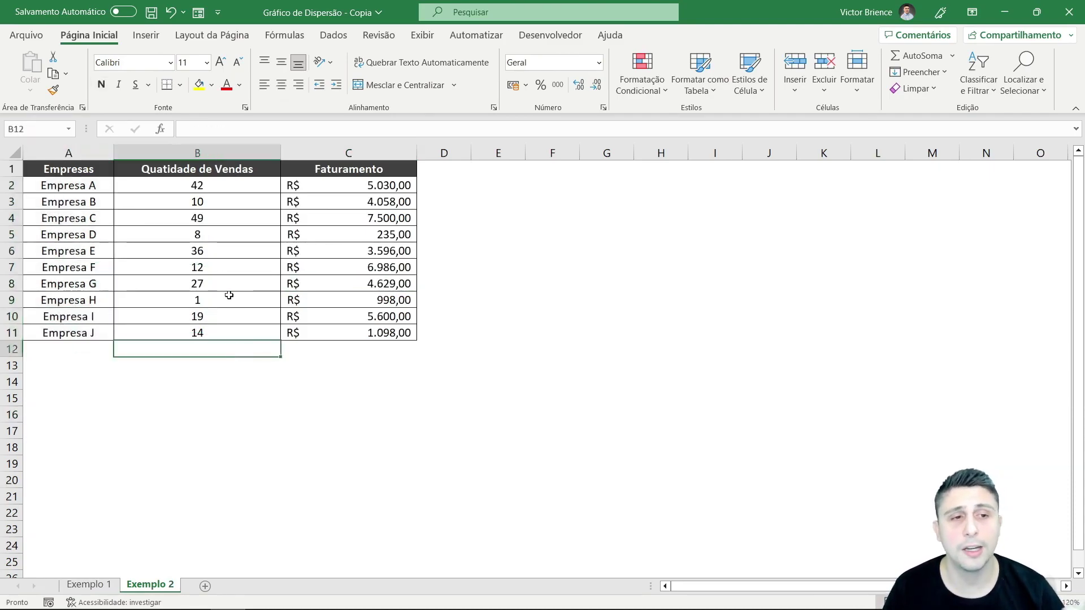
pyautogui.moveTo(184, 174); pyautogui.dragTo(209, 330)
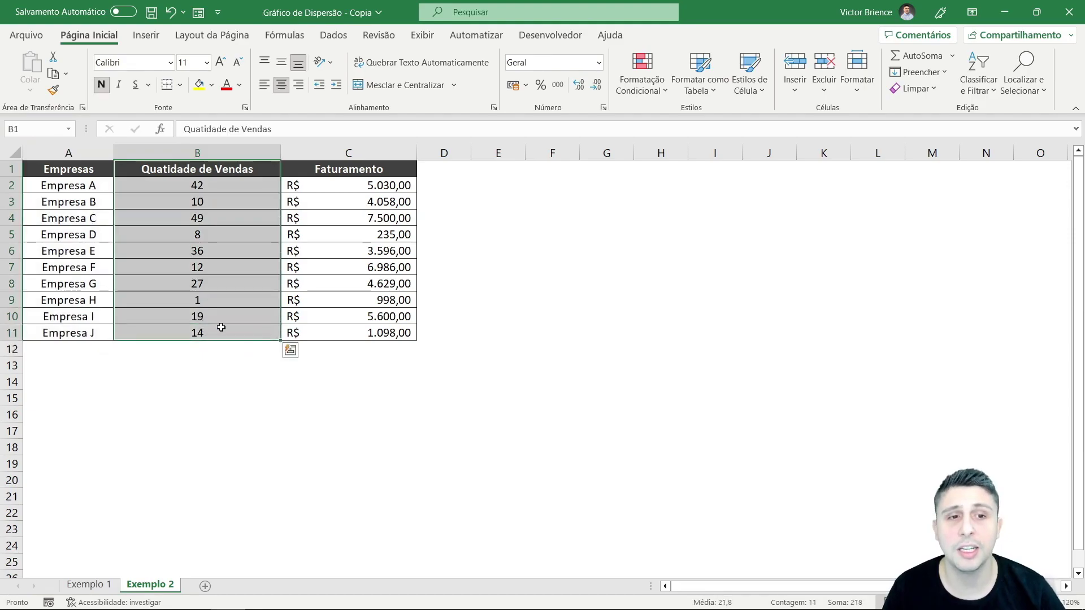
pyautogui.moveTo(328, 170); pyautogui.dragTo(341, 333)
pyautogui.moveTo(231, 177); pyautogui.dragTo(317, 333)
pyautogui.click(318, 380)
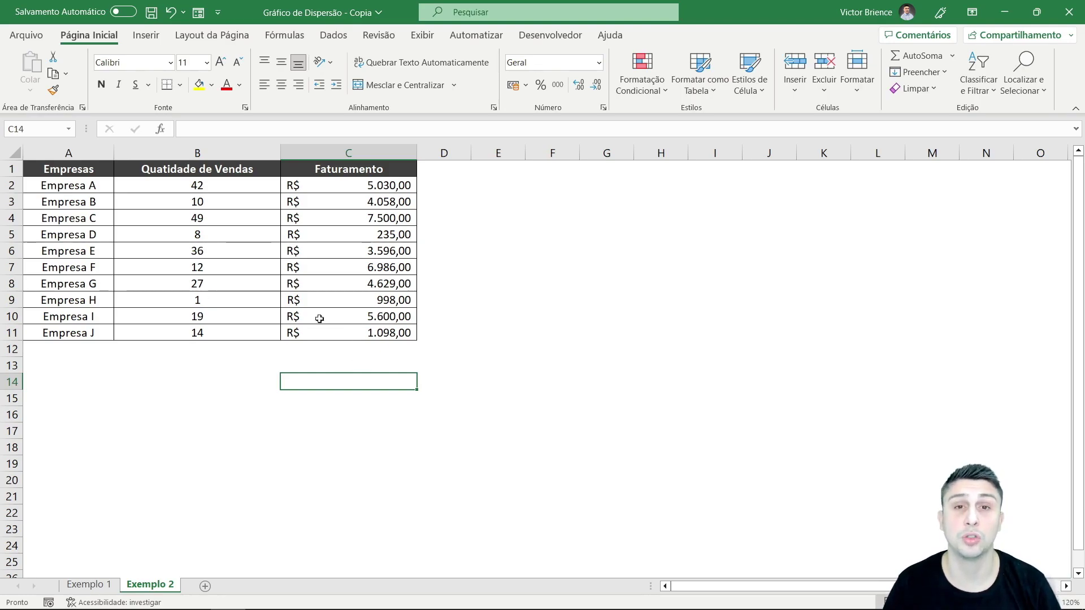
# - Insert a markers-only scatter chart from the Quatidade de Vendas and Faturamento data in B1:C11, placed enlarged beside the table
pyautogui.moveTo(236, 172); pyautogui.dragTo(396, 333)
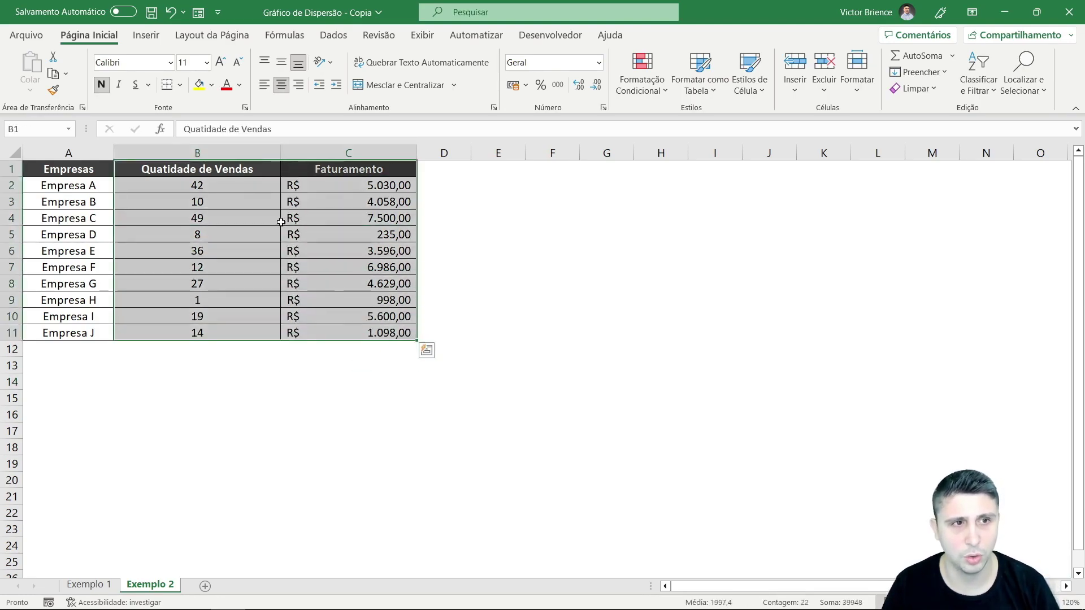
pyautogui.click(146, 35)
pyautogui.click(444, 89)
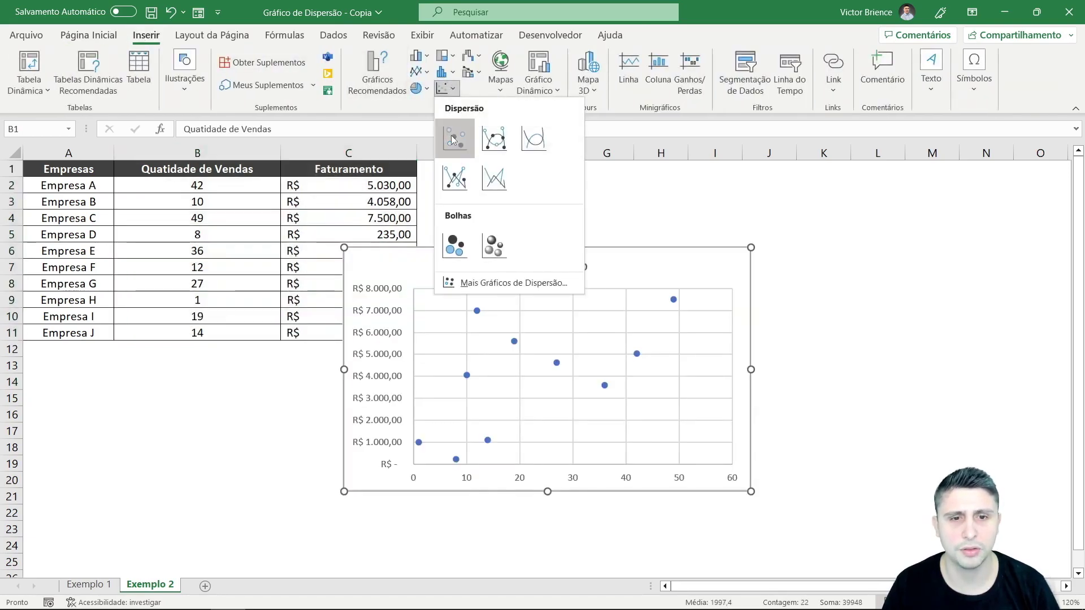
pyautogui.click(454, 139)
pyautogui.moveTo(439, 267); pyautogui.dragTo(572, 181)
pyautogui.moveTo(879, 406); pyautogui.dragTo(960, 453)
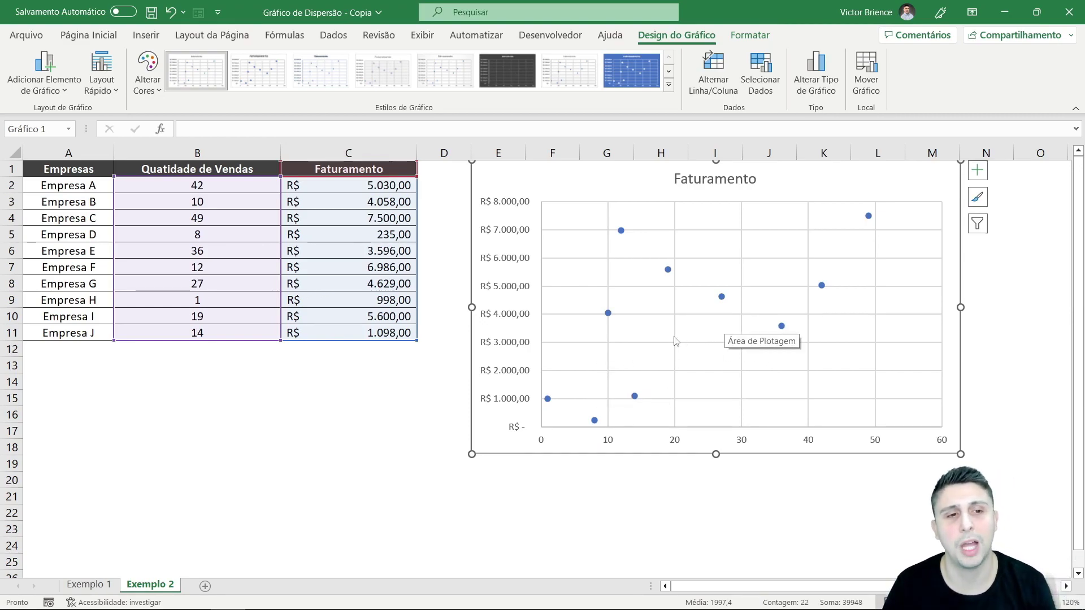
# - Compare the sales quantity and revenue of Empresa H and Empresa B with the scatter chart's points
pyautogui.click(285, 371)
pyautogui.moveTo(235, 305); pyautogui.dragTo(317, 302)
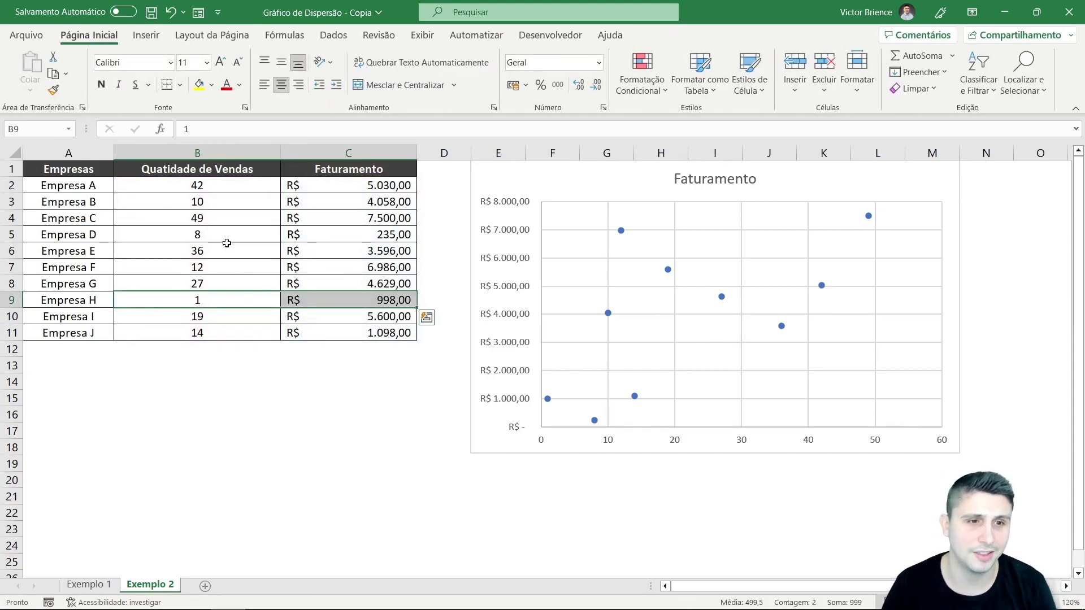
pyautogui.moveTo(270, 207); pyautogui.dragTo(339, 205)
pyautogui.click(380, 403)
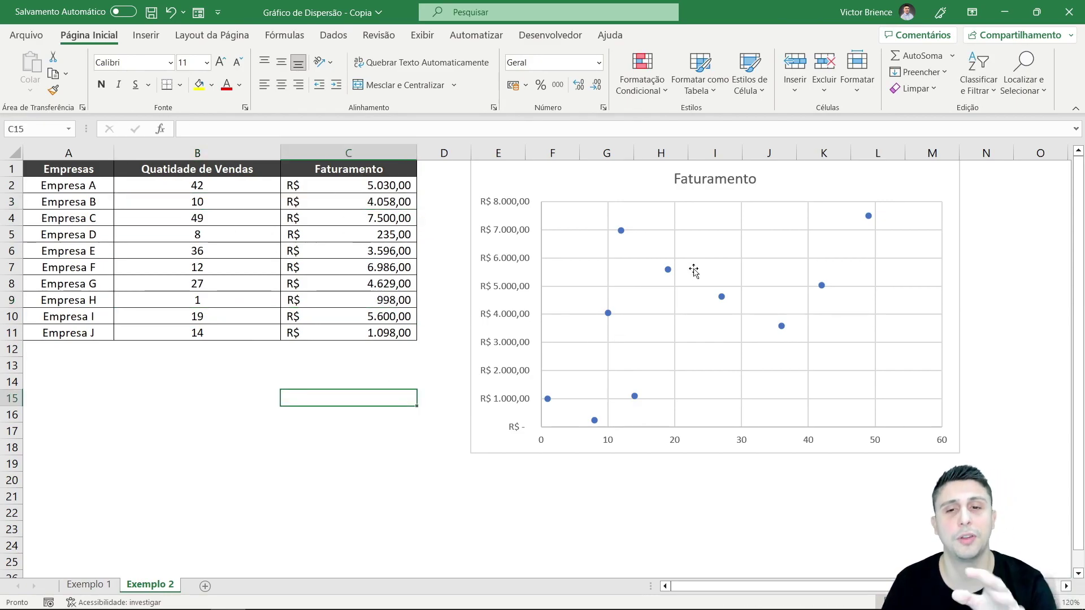
# - Examine the company names and the Quatidade de Vendas and Faturamento data in B1:C11 behind the scatter chart
pyautogui.click(584, 177)
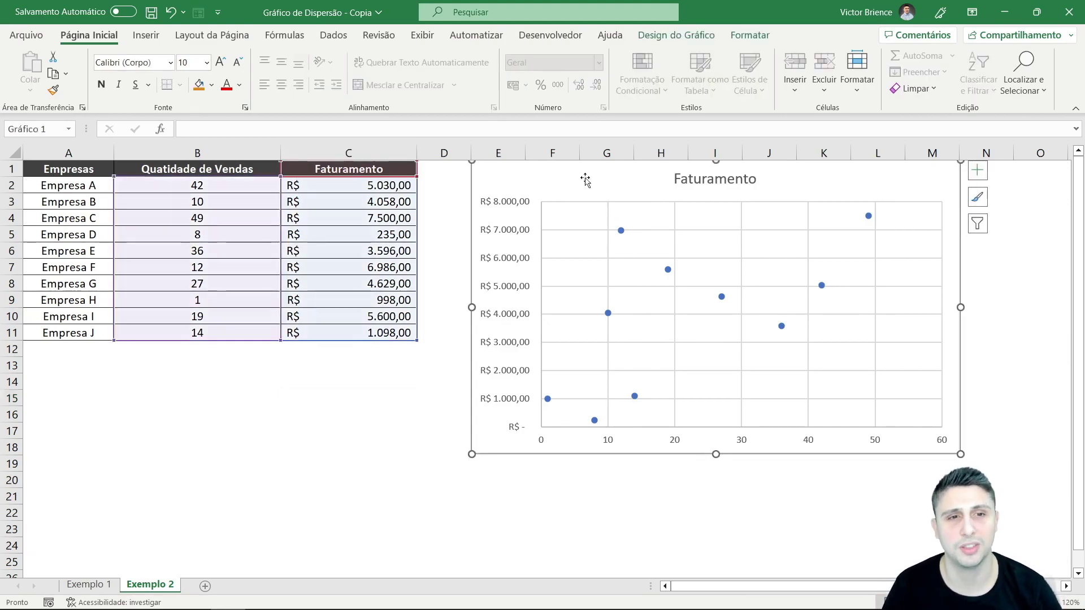
pyautogui.moveTo(85, 187); pyautogui.dragTo(75, 485)
pyautogui.click(252, 466)
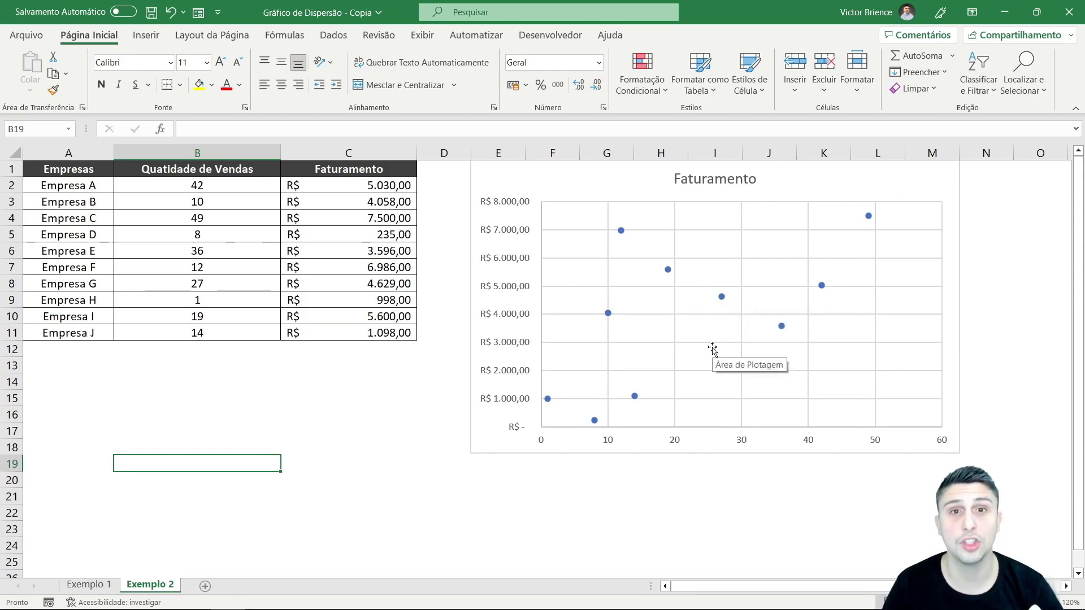
pyautogui.moveTo(231, 170); pyautogui.dragTo(328, 334)
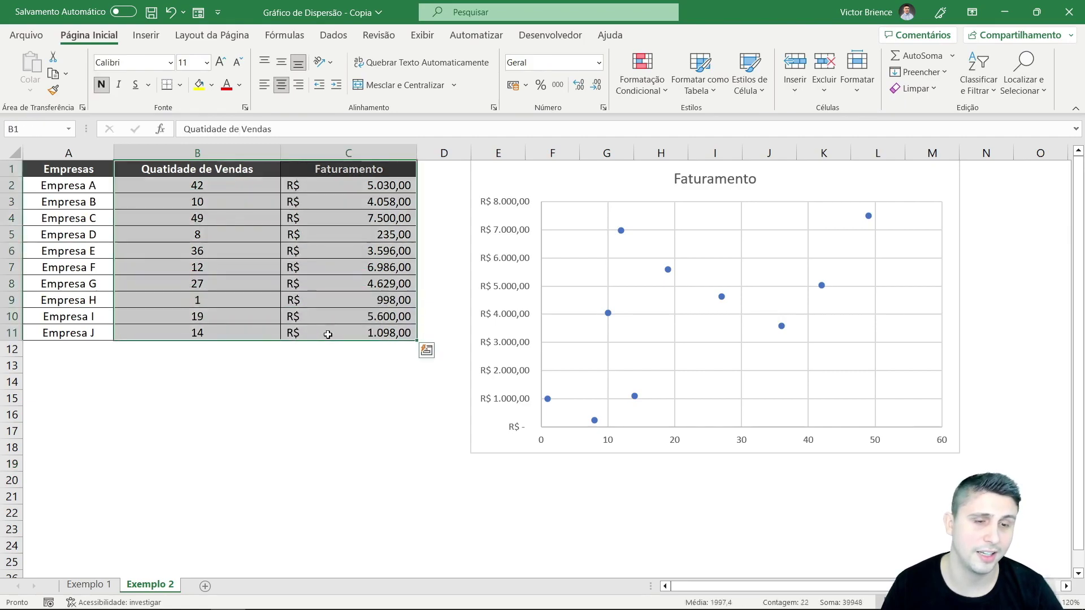
pyautogui.click(342, 377)
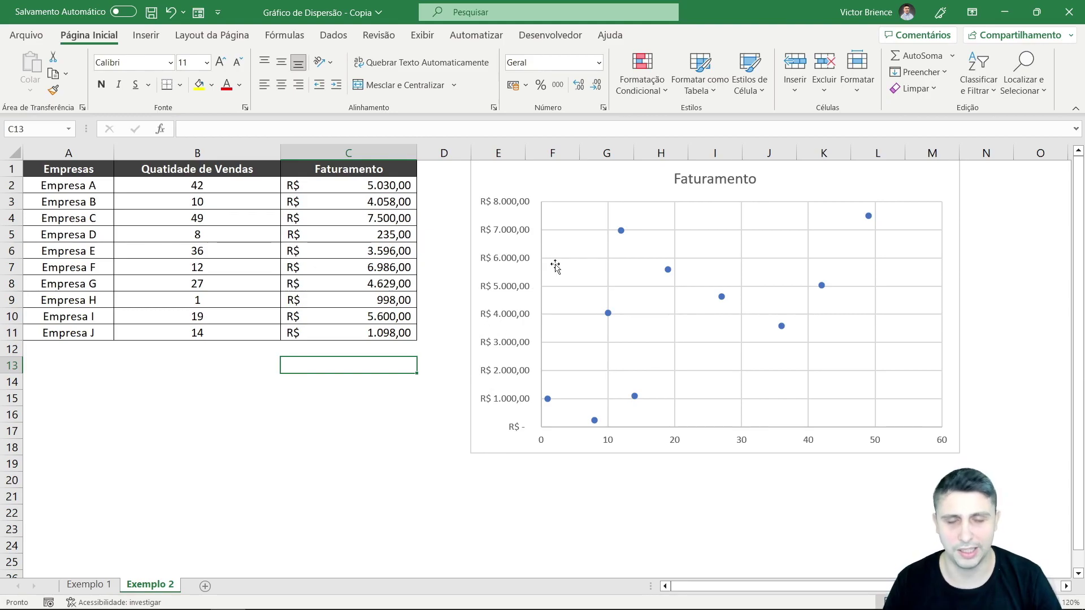
# - Turn off the Faturamento scatter chart's gridlines, trying data labels and a legend and removing both again
pyautogui.click(587, 187)
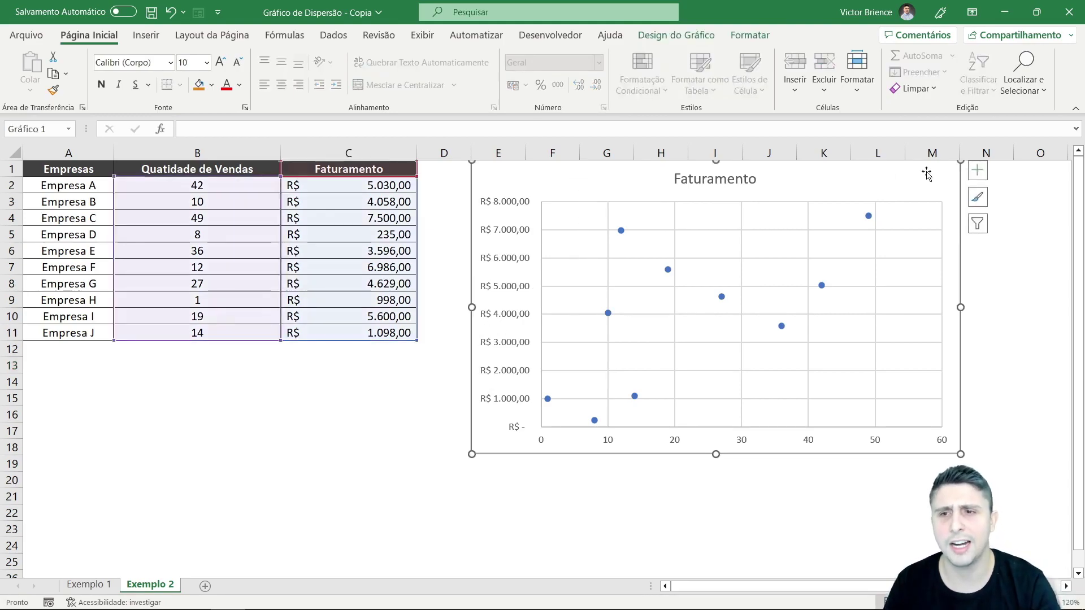
pyautogui.click(978, 170)
pyautogui.click(343, 230)
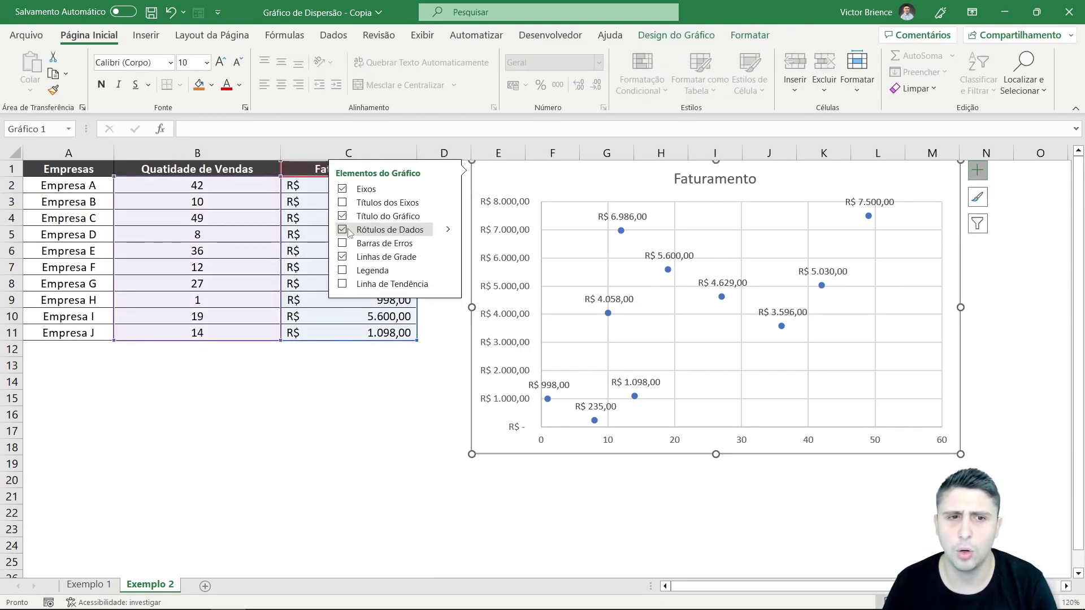
pyautogui.click(343, 230)
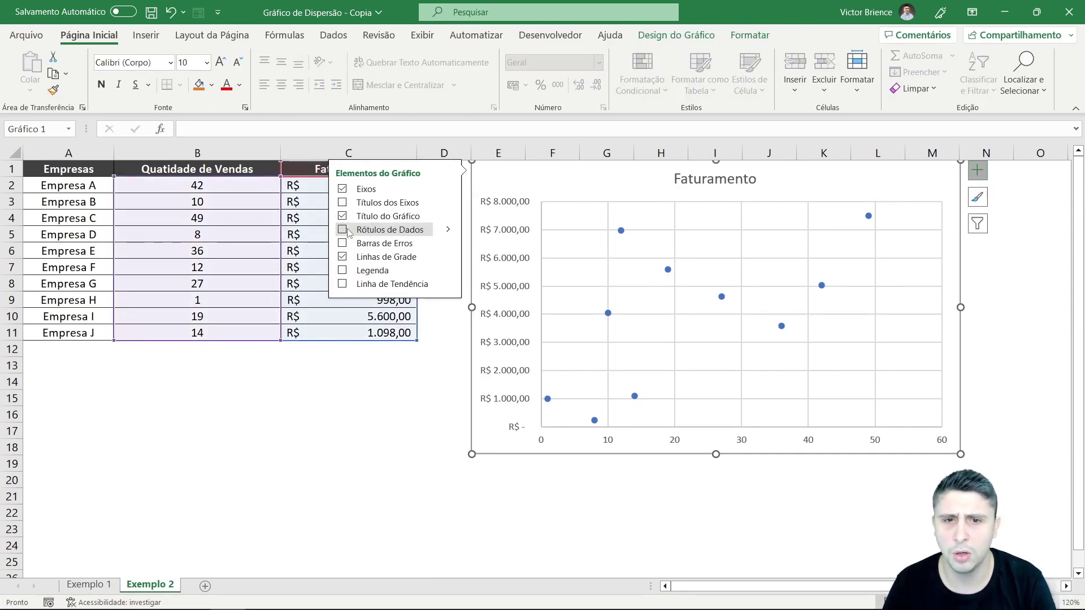
pyautogui.click(343, 258)
pyautogui.click(342, 271)
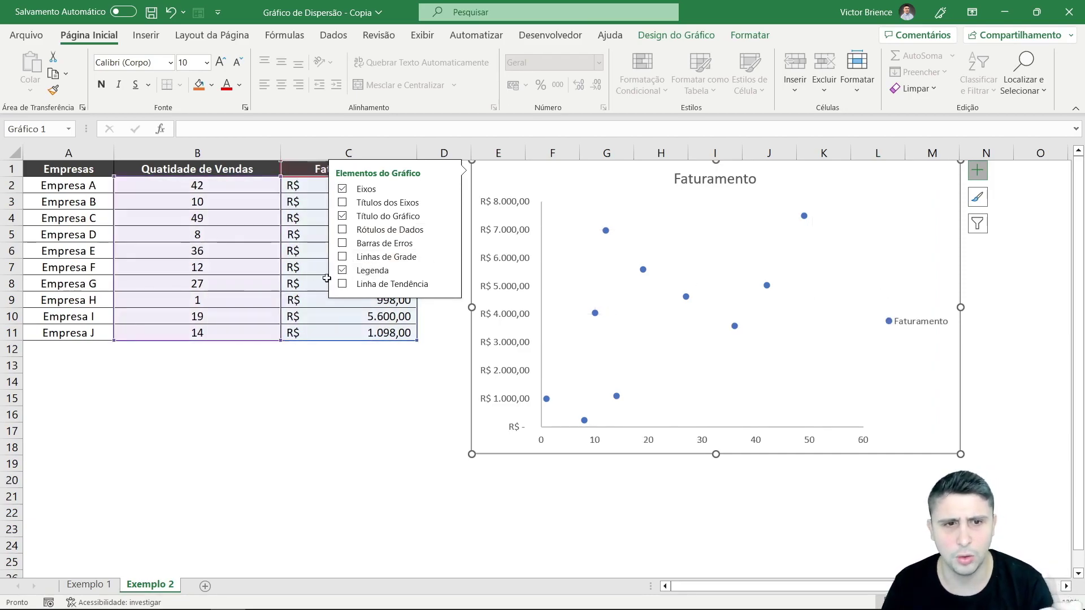
pyautogui.click(342, 273)
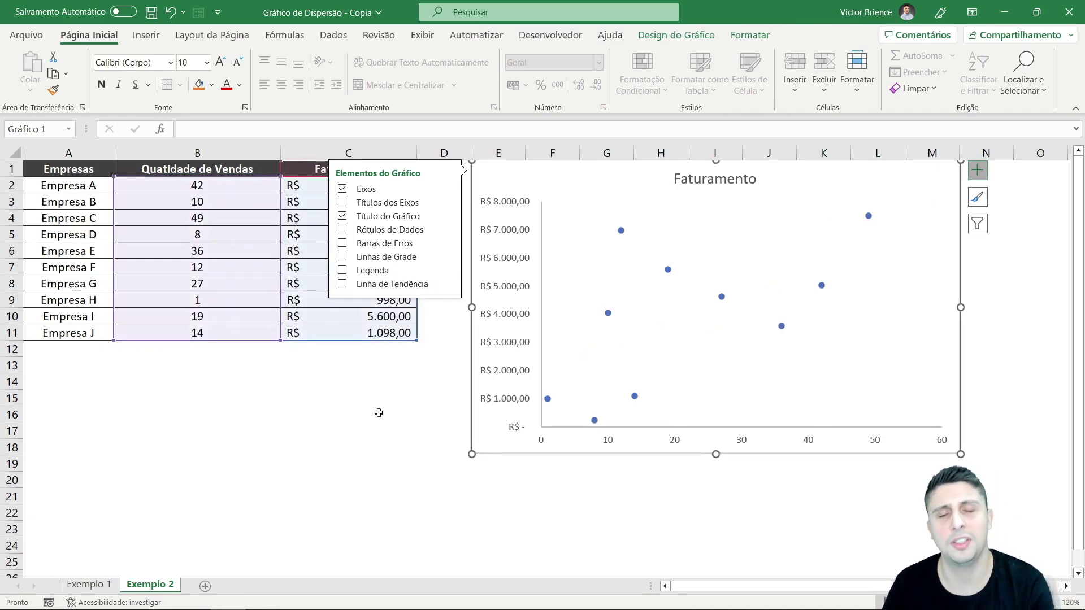
pyautogui.press('Escape')
pyautogui.press('Escape')
# - Preview chart styles such as Estilo 8 on the scatter chart and review its source data in B1:C11
pyautogui.click(526, 170)
pyautogui.click(691, 37)
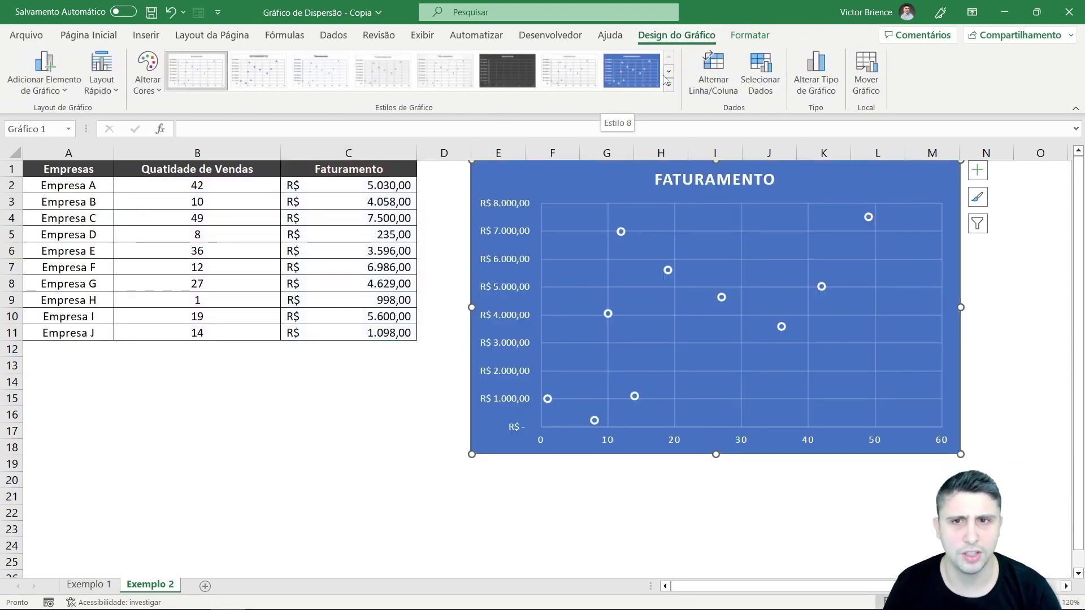
pyautogui.click(343, 403)
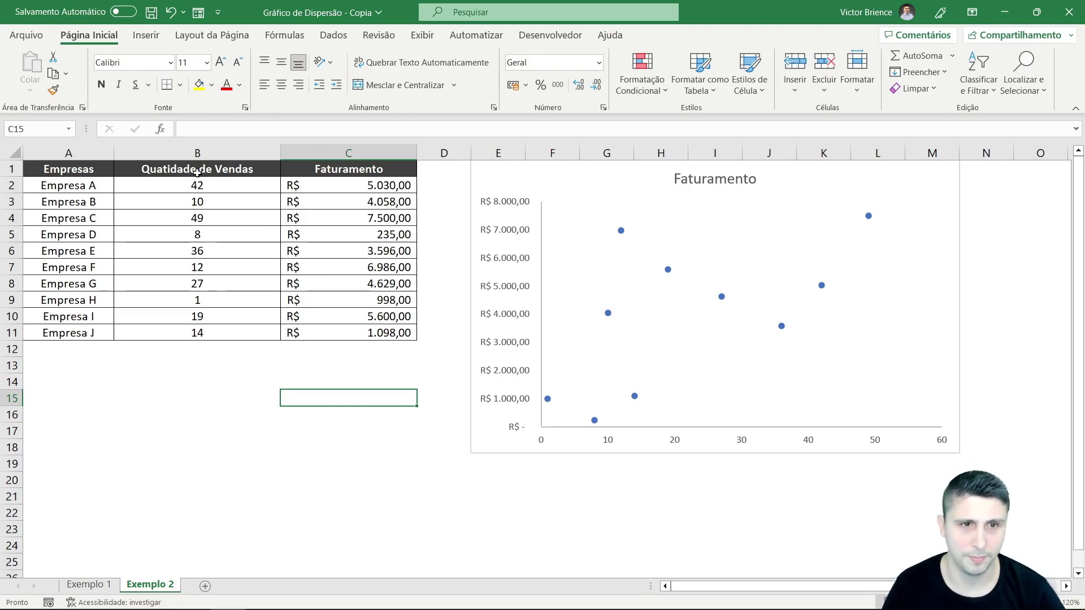
pyautogui.moveTo(207, 172); pyautogui.dragTo(360, 328)
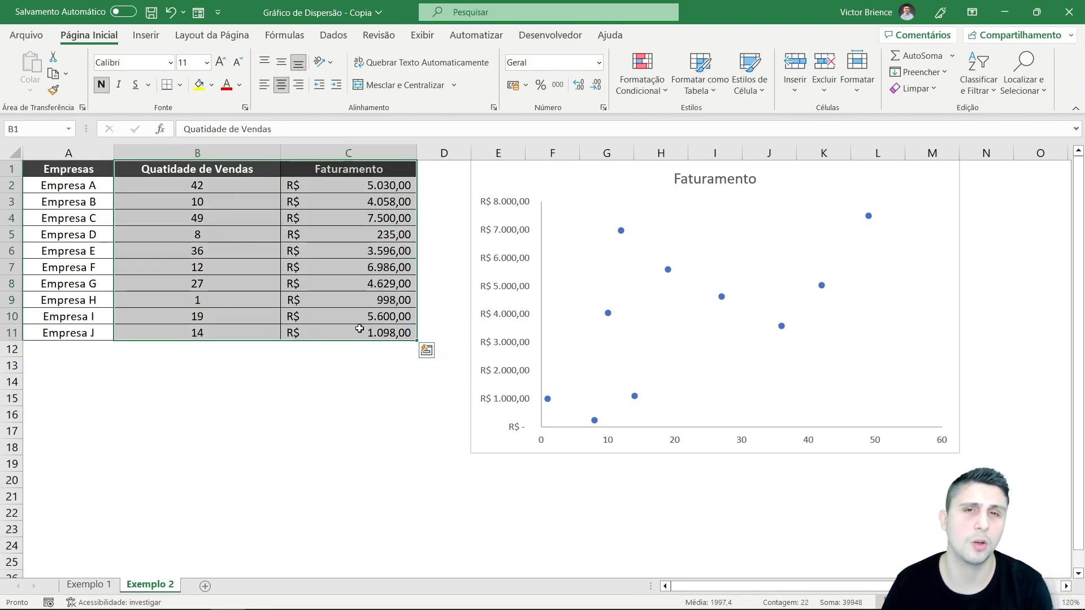
pyautogui.click(368, 415)
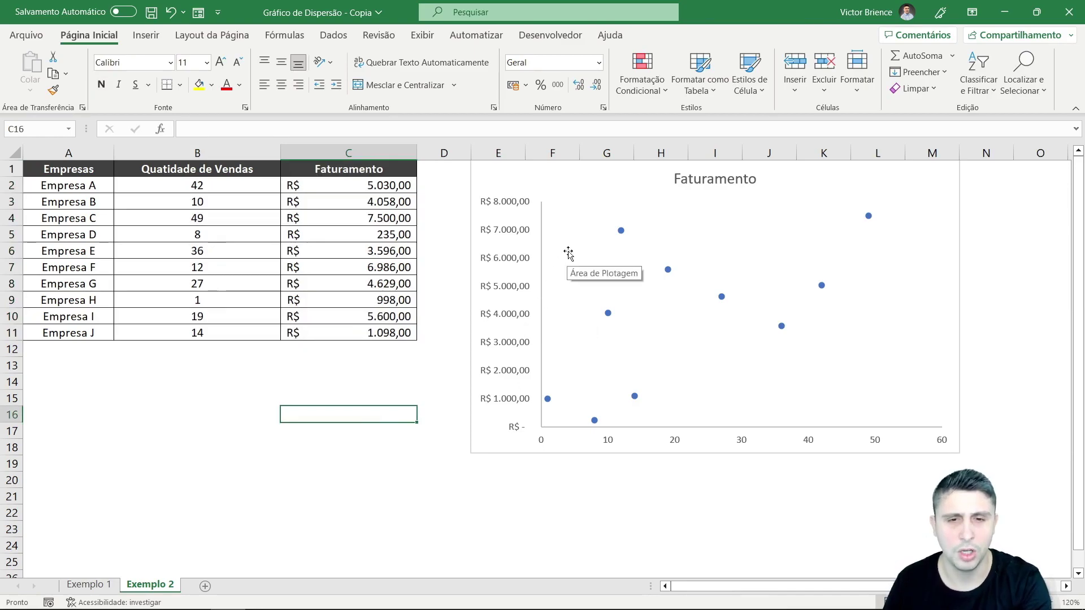
# - Try the smooth-line scatter types on the Faturamento chart, first with markers and after that without markers
pyautogui.click(551, 177)
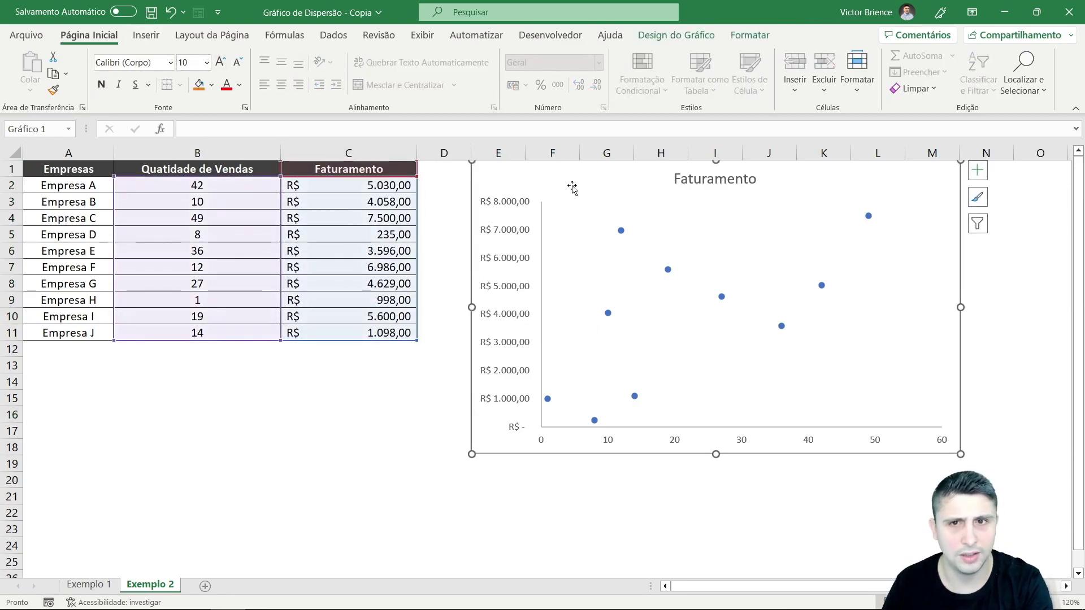
pyautogui.click(146, 36)
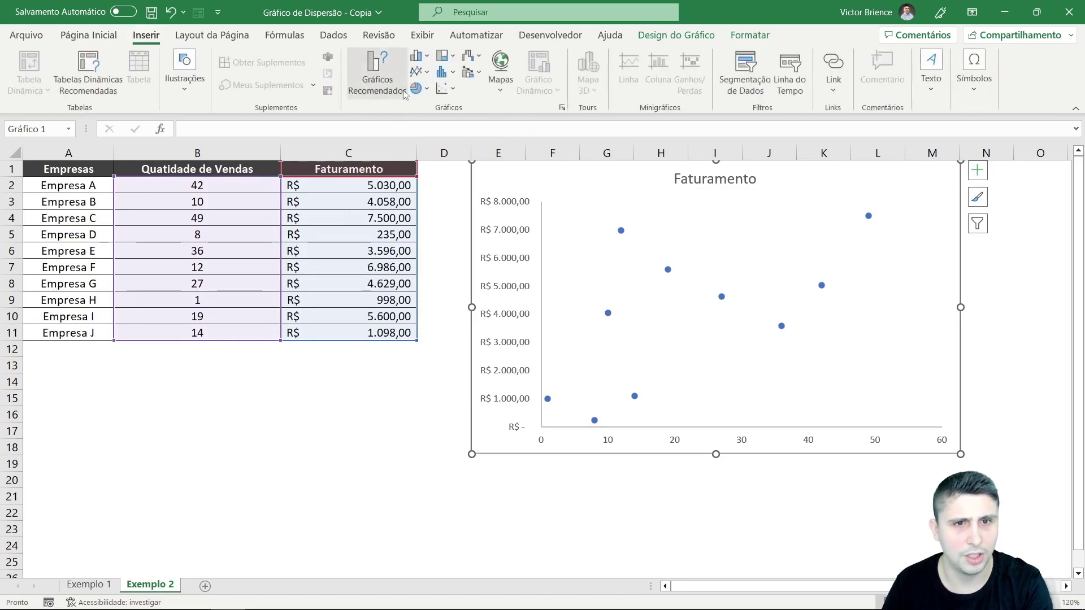
pyautogui.click(446, 89)
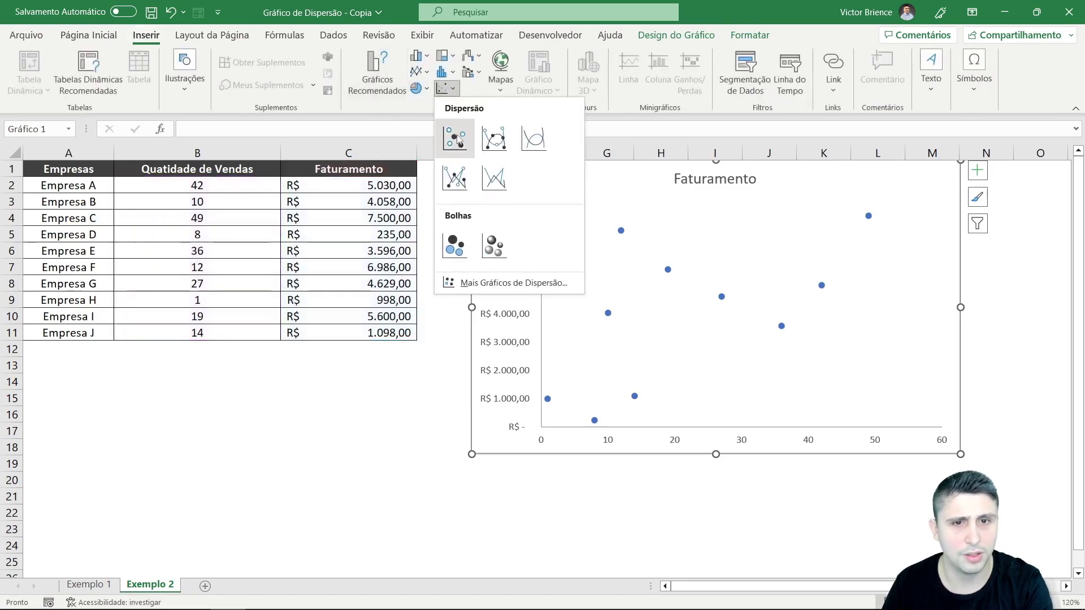
pyautogui.click(500, 142)
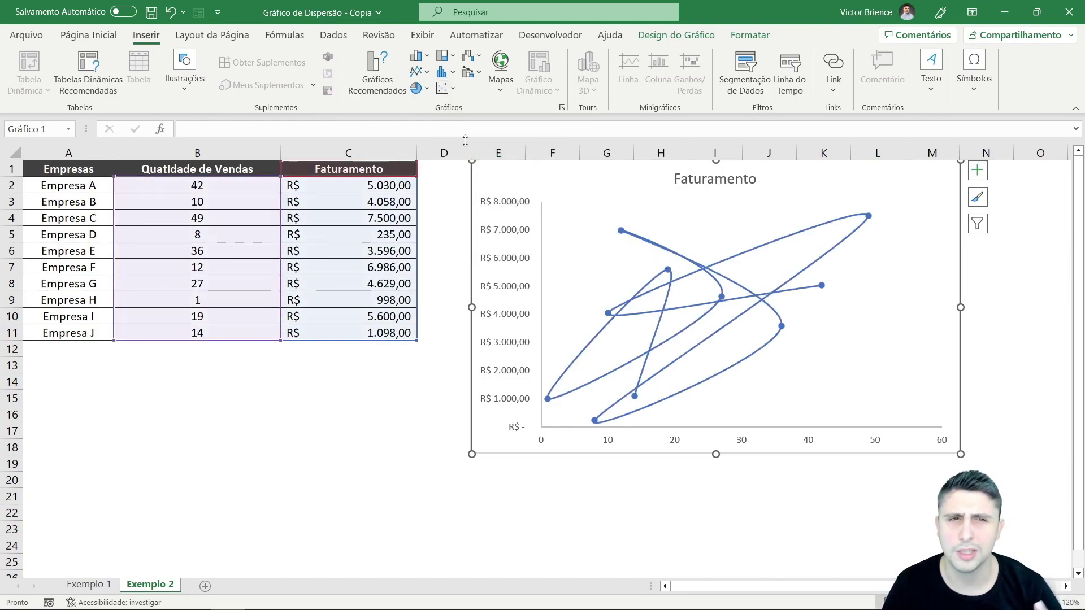
pyautogui.click(446, 88)
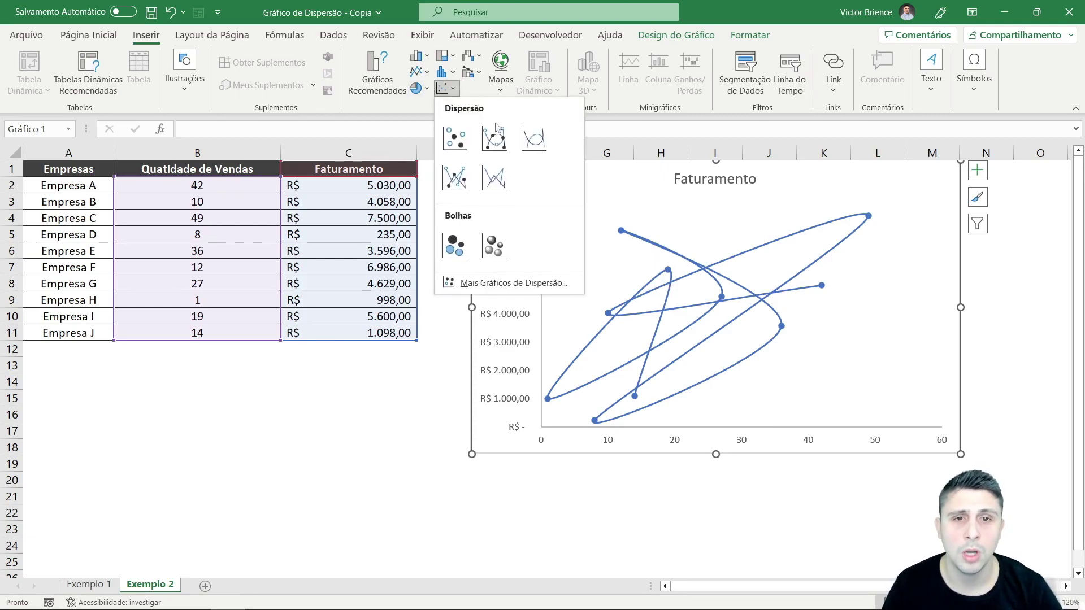
pyautogui.click(535, 142)
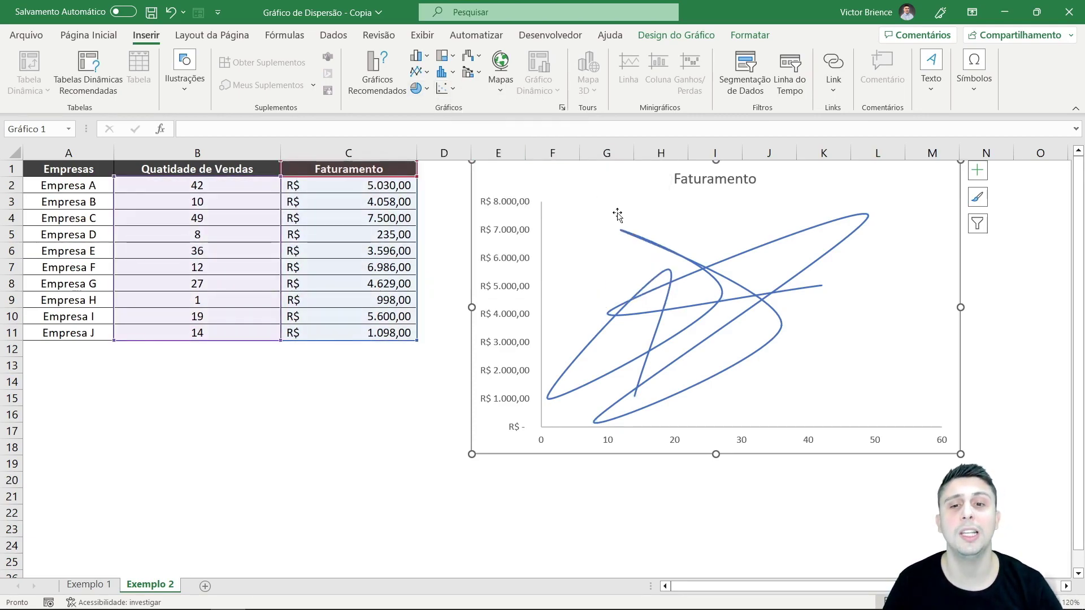
# - Try the straight-line scatter types on the Faturamento chart, with markers and without markers
pyautogui.click(447, 89)
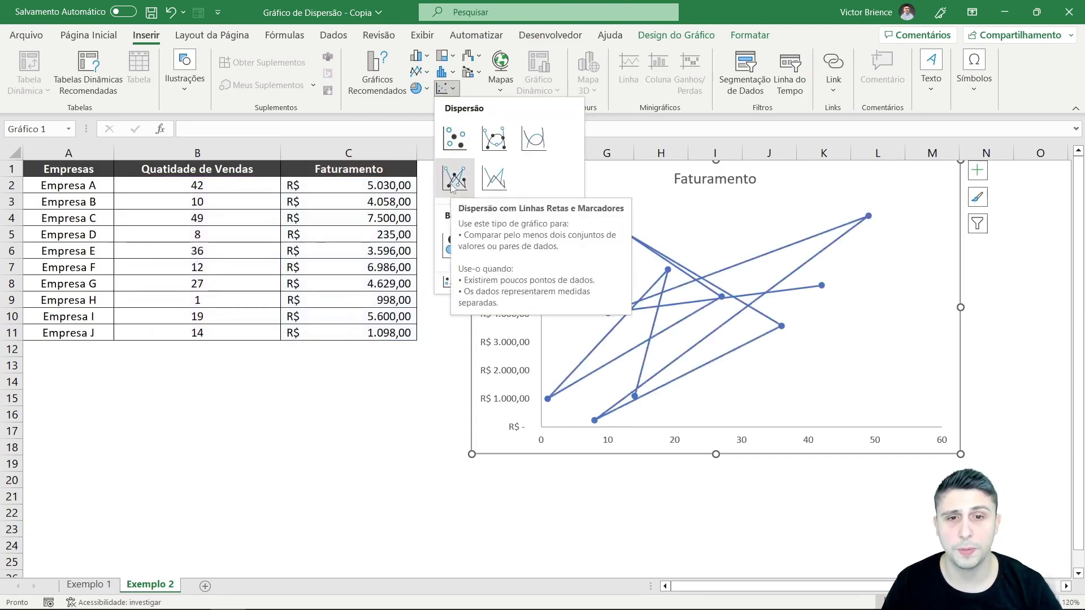
pyautogui.click(453, 179)
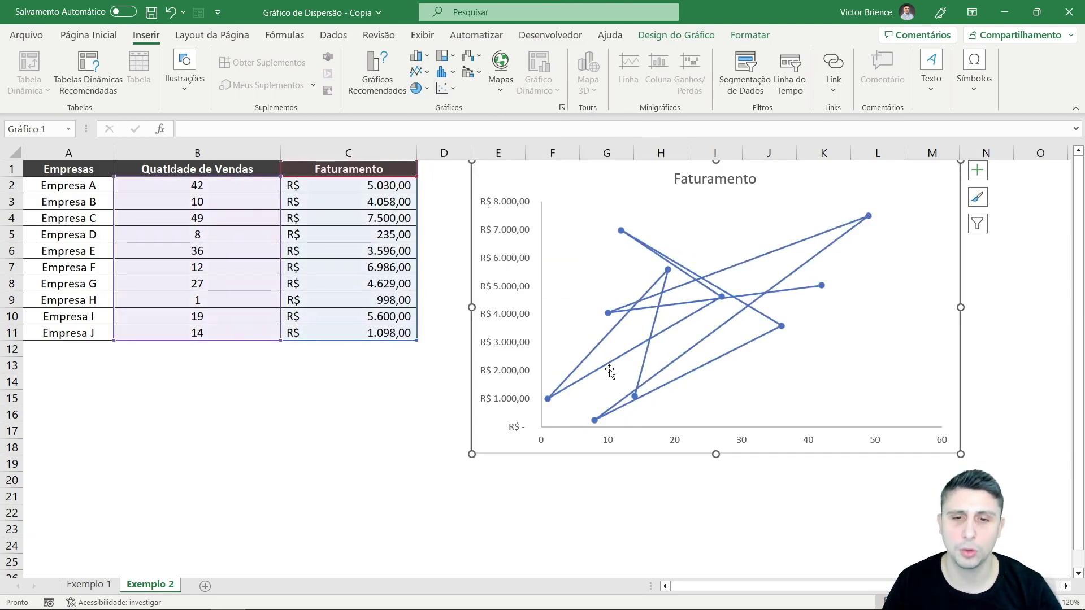
pyautogui.click(447, 88)
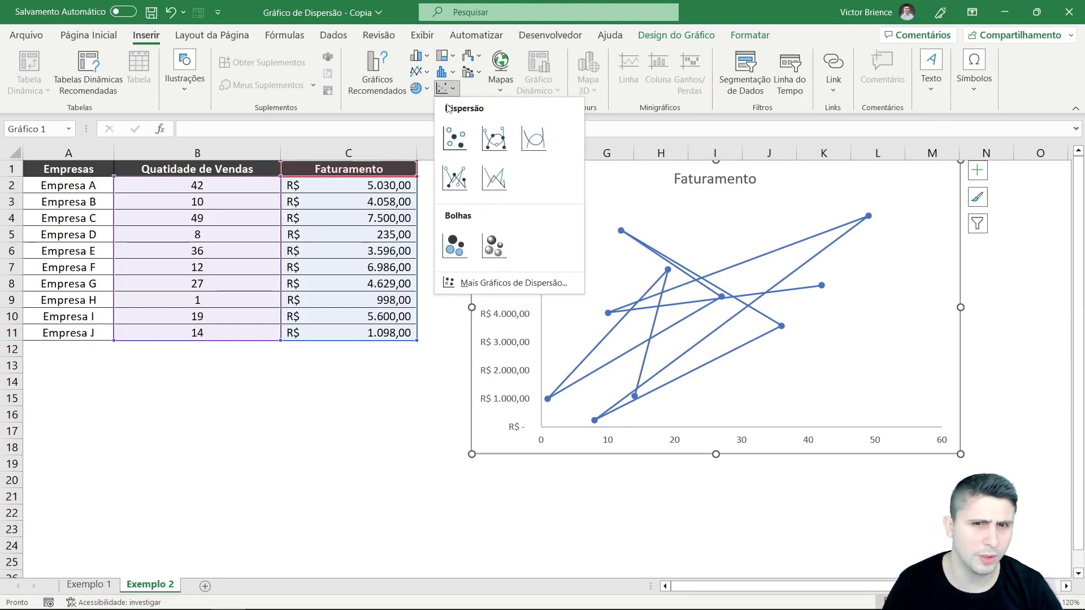
pyautogui.click(496, 181)
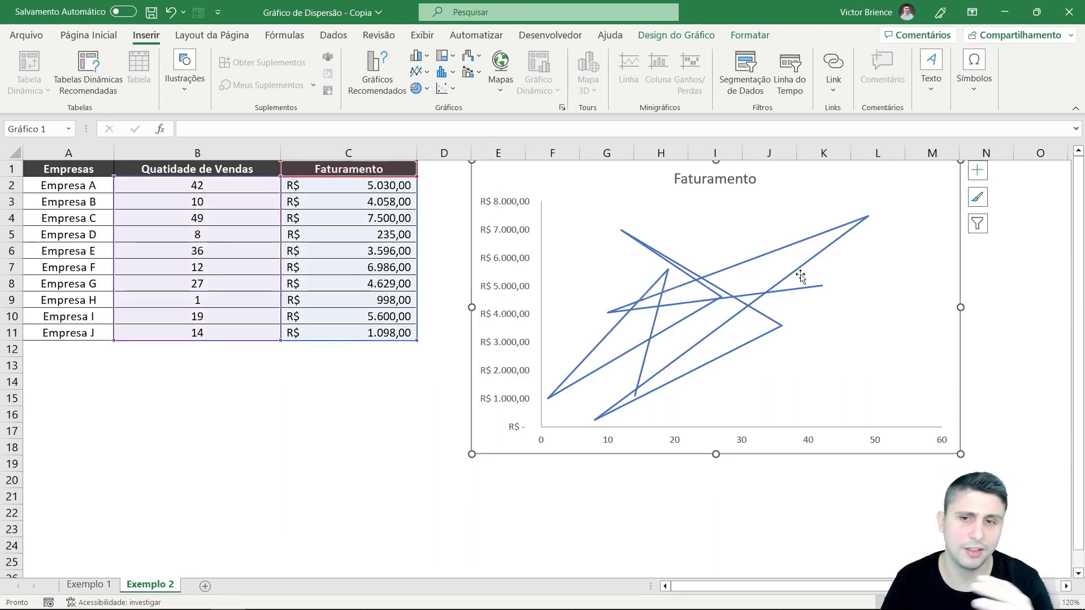
# - Change the Faturamento chart back to the markers-only scatter type and deselect it
pyautogui.click(446, 88)
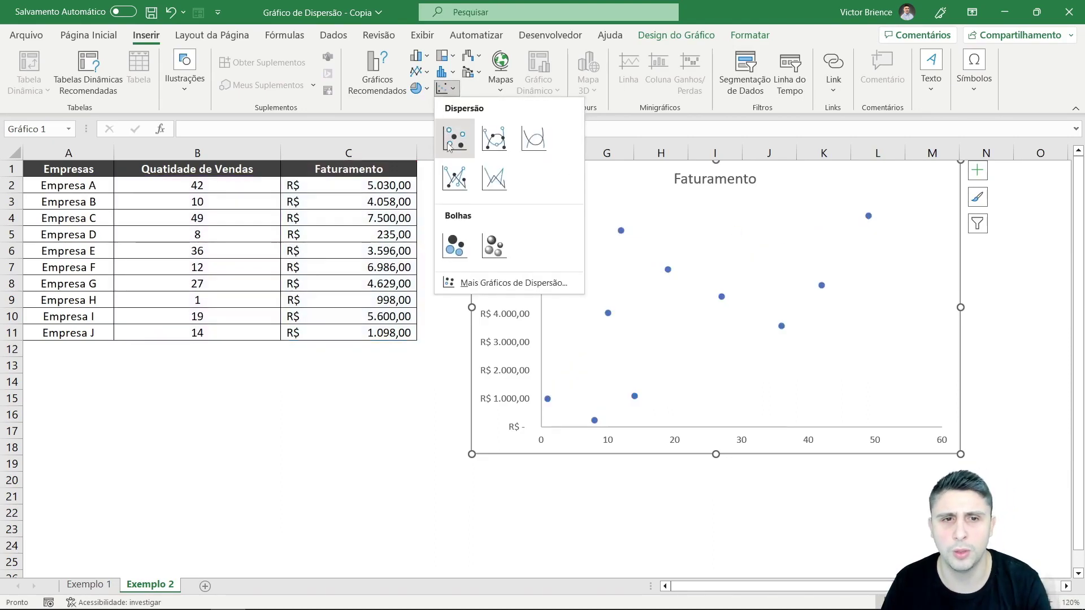
pyautogui.click(448, 141)
pyautogui.click(374, 427)
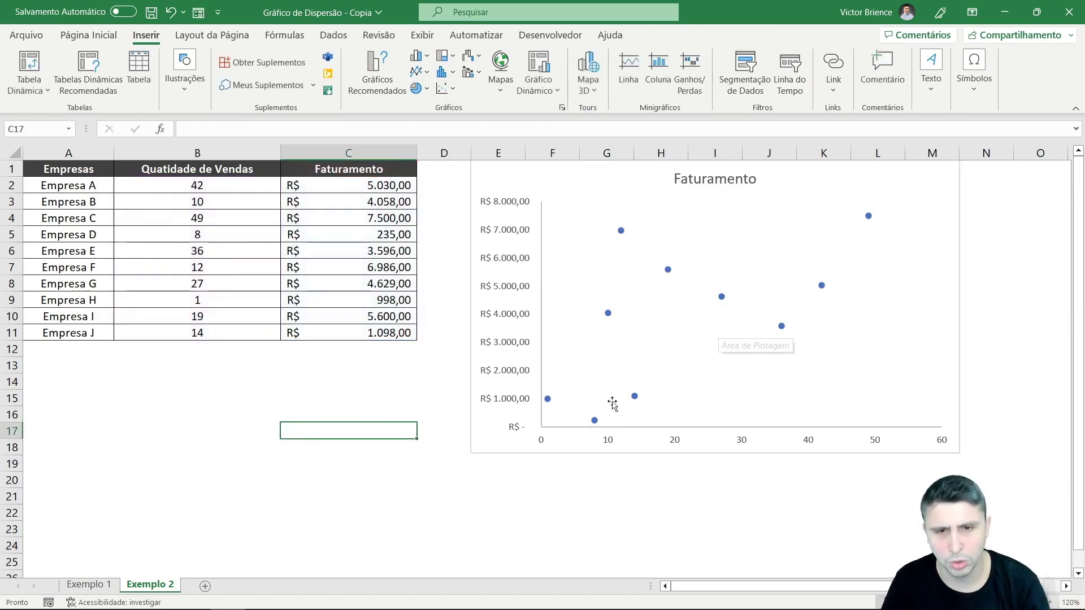
pyautogui.click(355, 396)
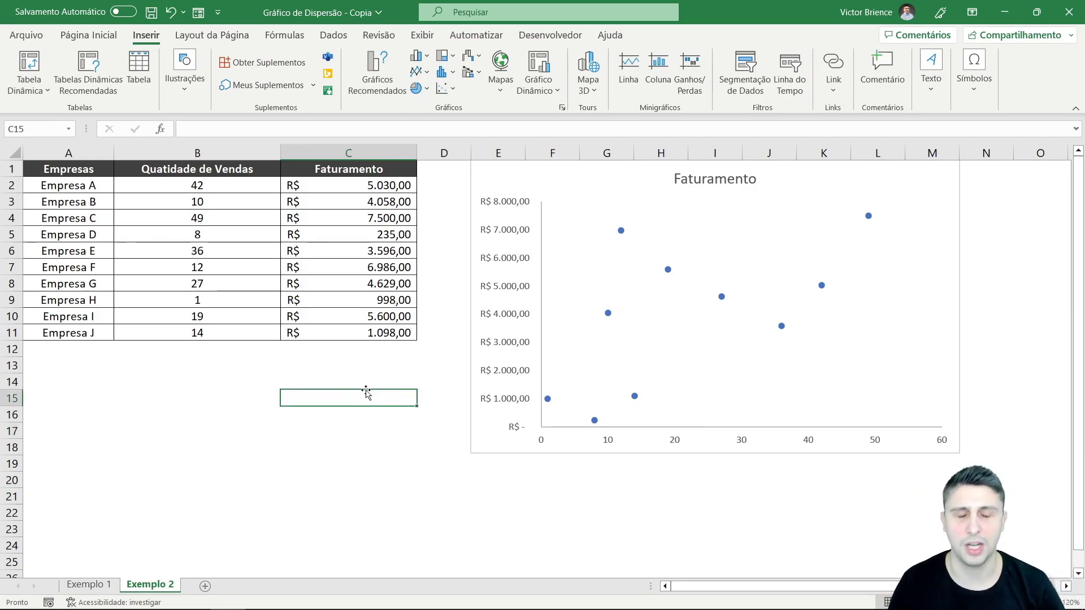